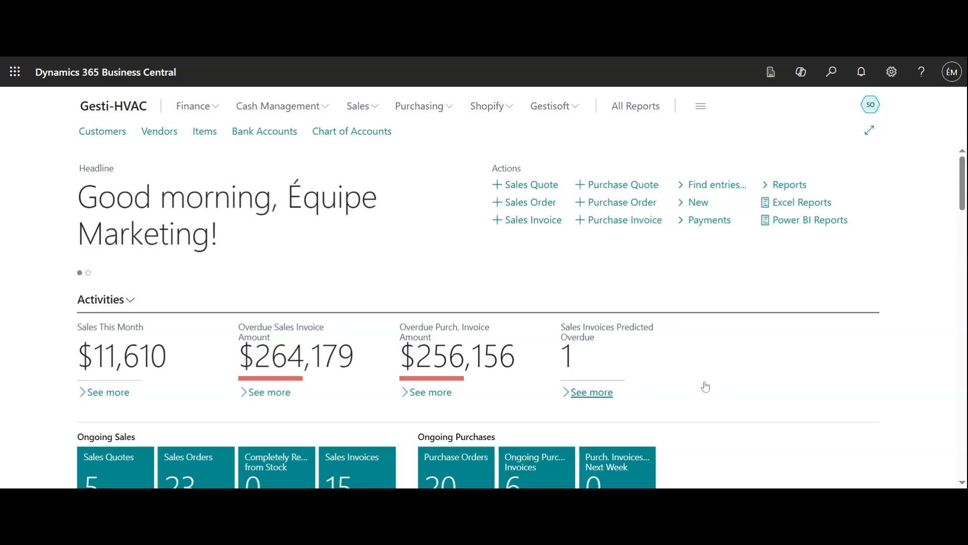
Step: Search for the Bank Deposits page and create a new bank deposit
click(832, 72)
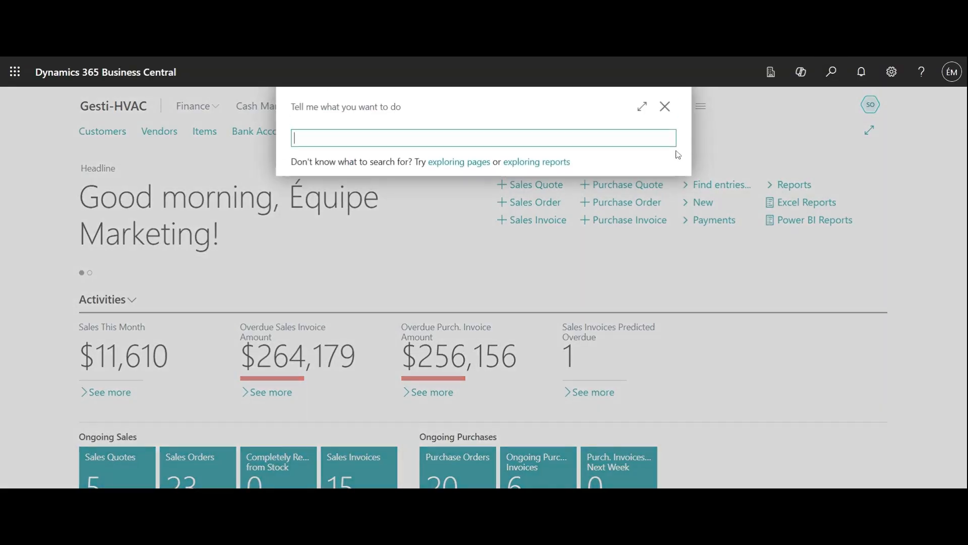
text(bank dep)
key(Return)
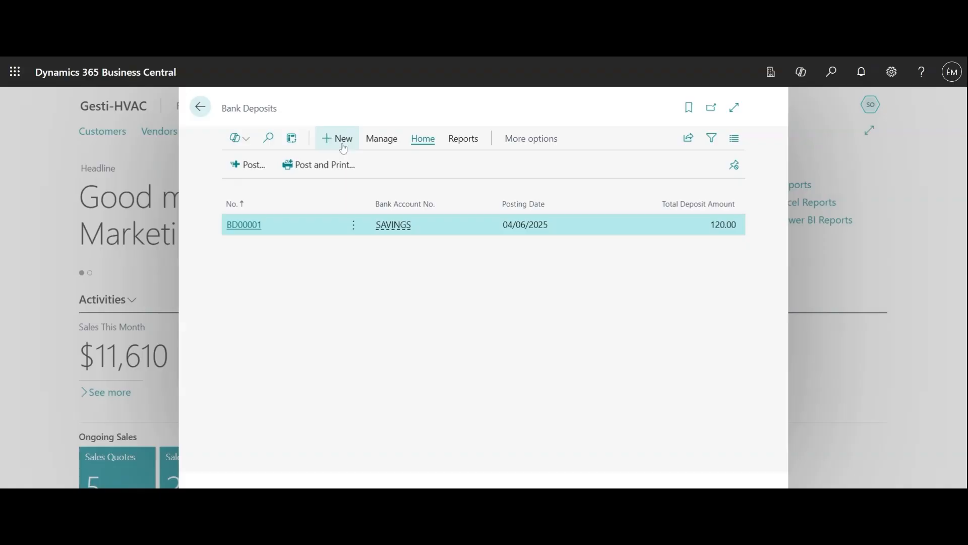
click(342, 146)
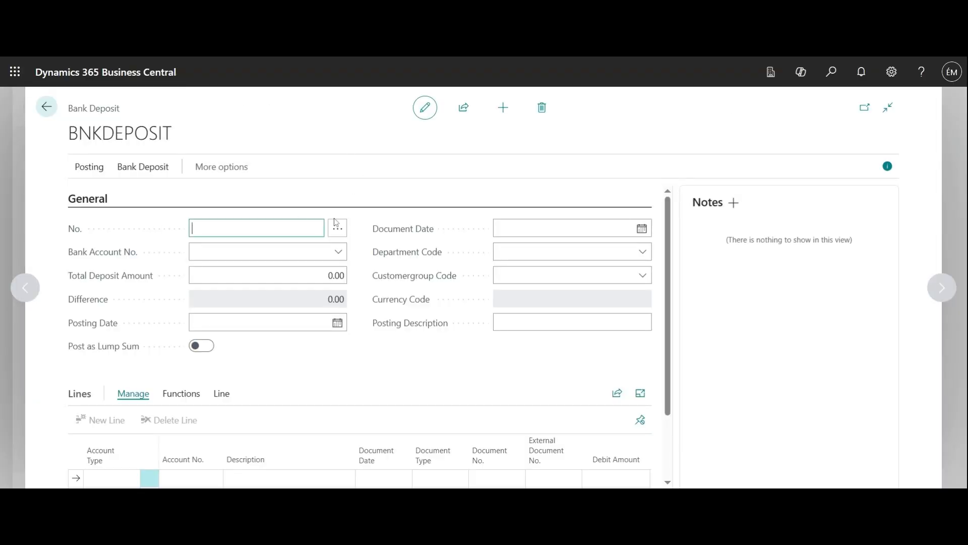
Step: Assign the deposit number from the BNKDEPOSIT number series and set the bank account to SAVINGS
click(337, 231)
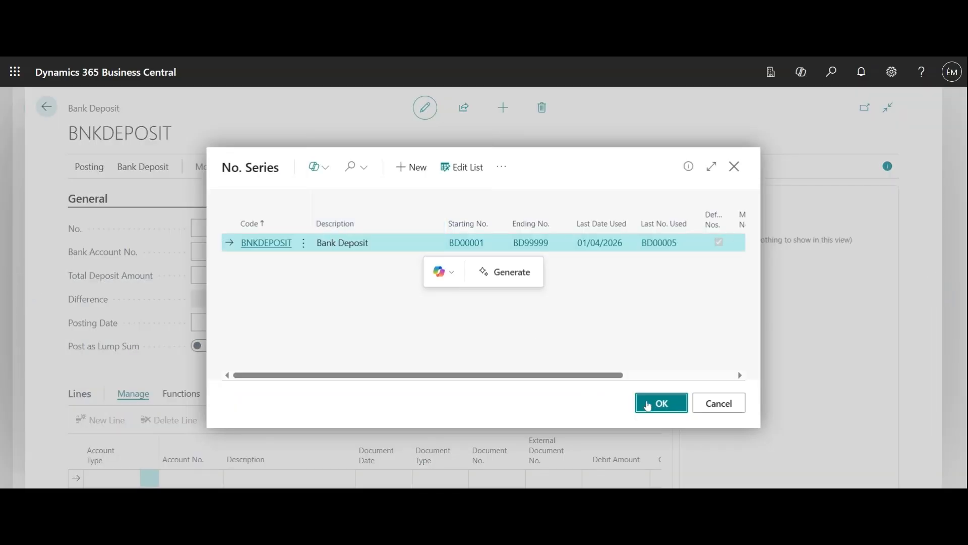
key(Return)
click(260, 289)
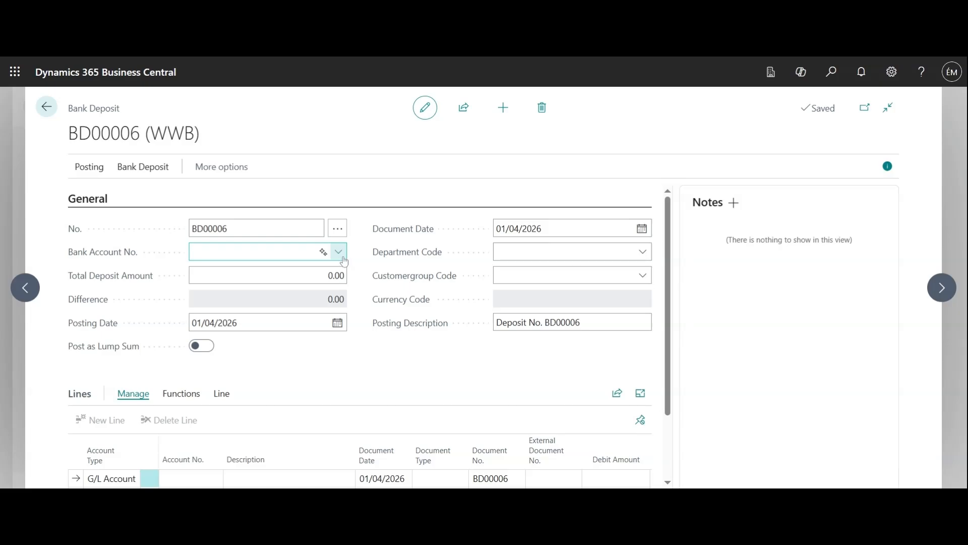
click(339, 252)
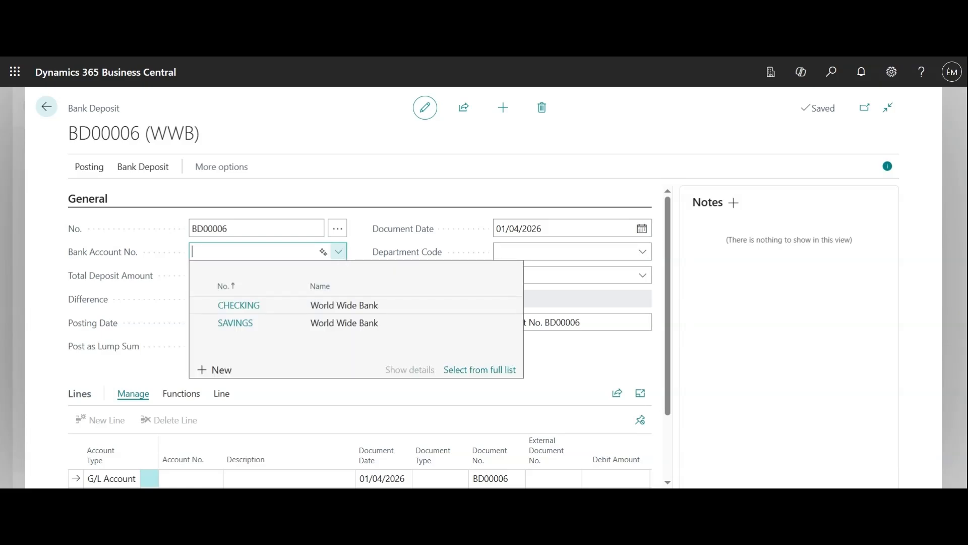
click(242, 325)
click(243, 325)
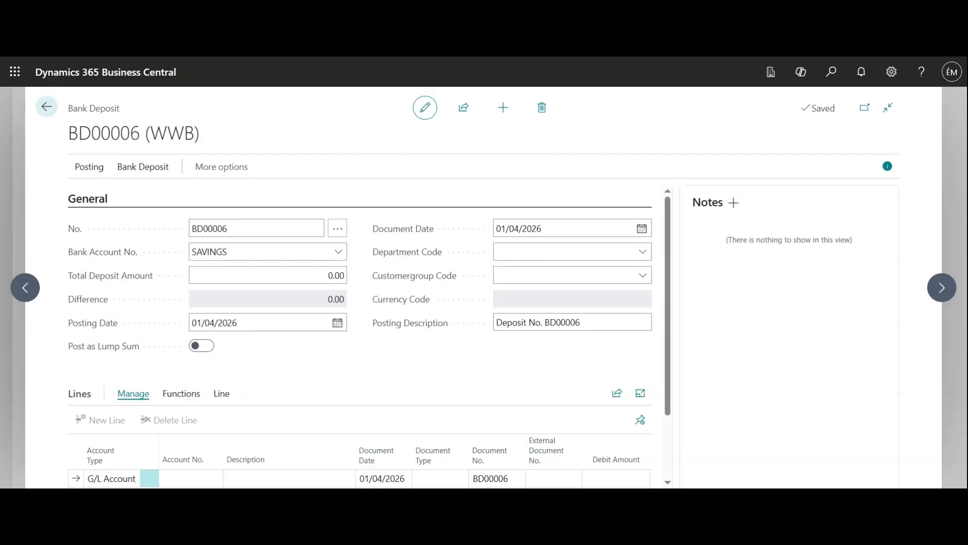
Step: Set the first deposit line's account type to Customer and choose School of Fine Art as its account
scroll(396, 340, down, 1)
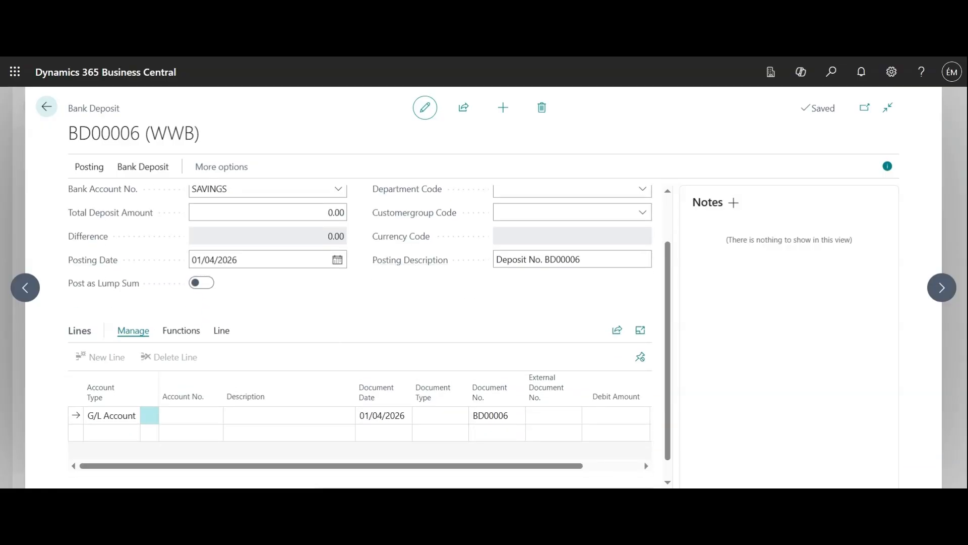
scroll(408, 275, down, 1)
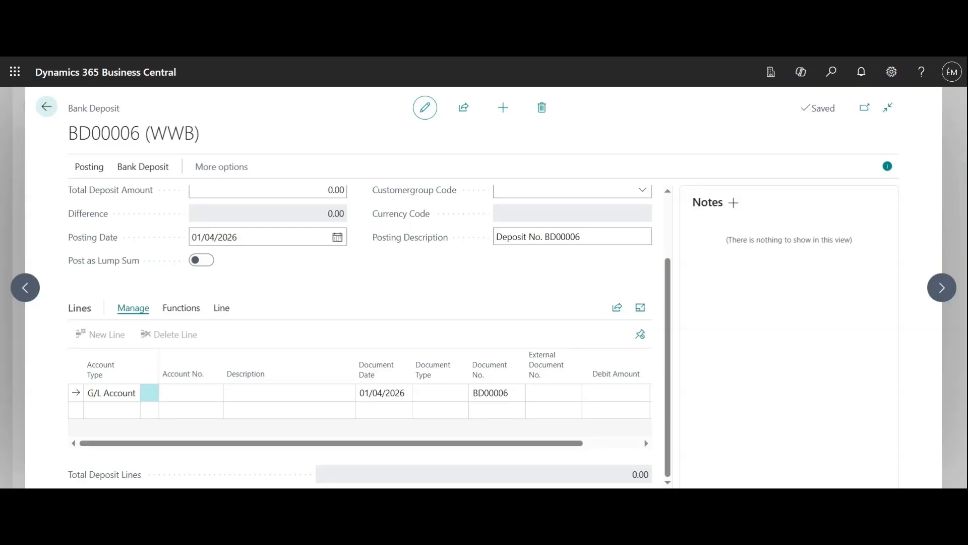
click(135, 397)
click(132, 291)
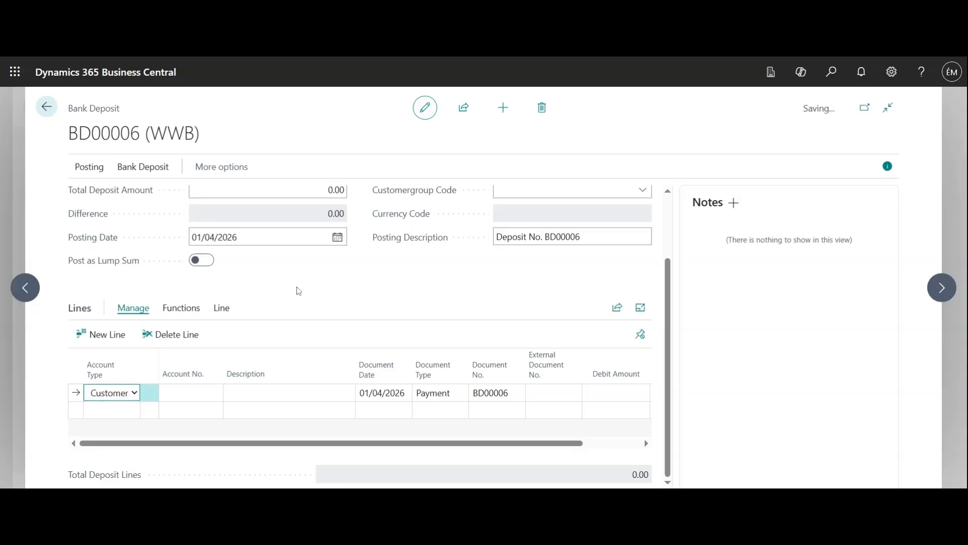
click(204, 392)
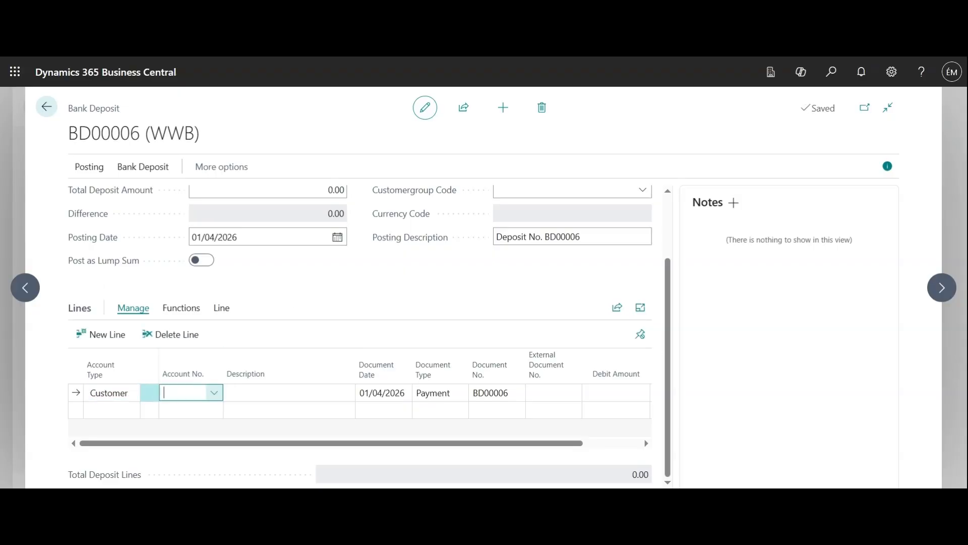
click(216, 393)
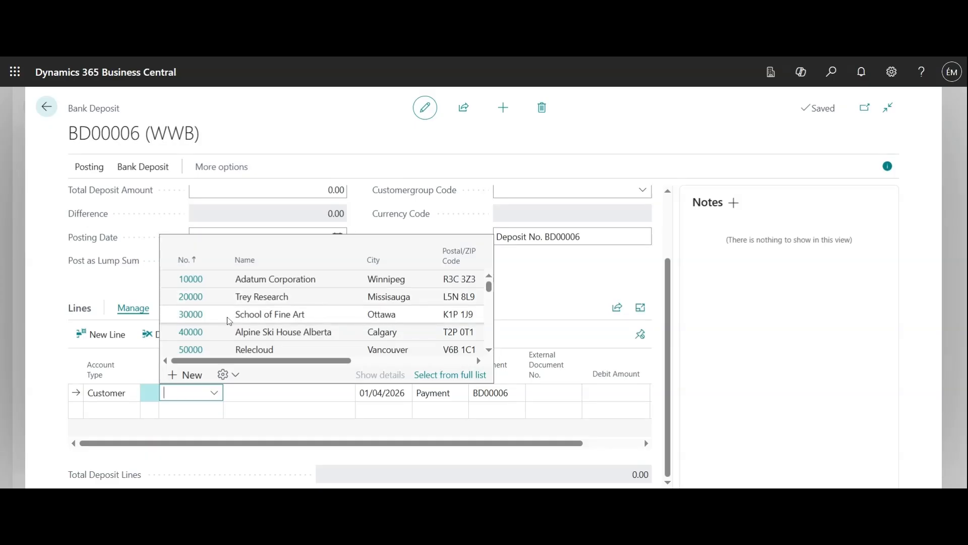
click(200, 319)
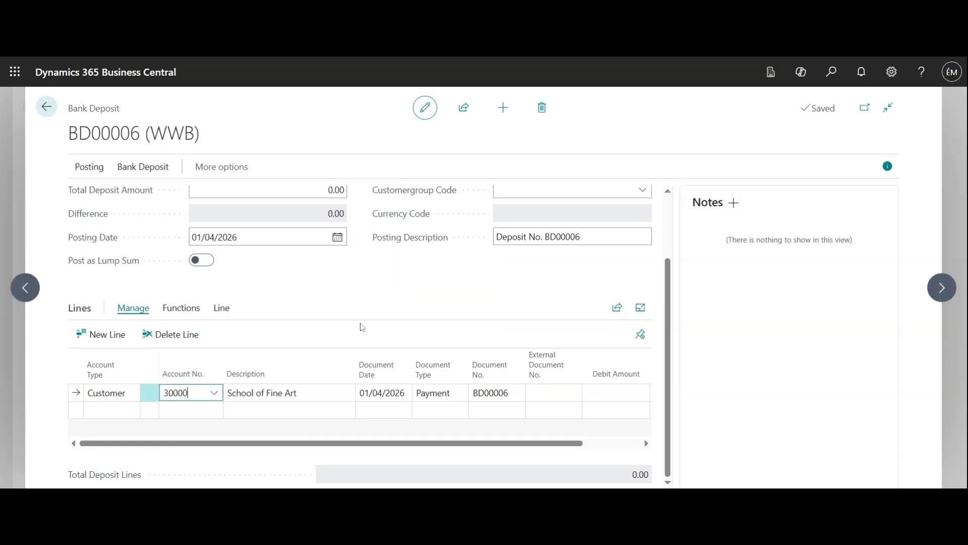
click(373, 333)
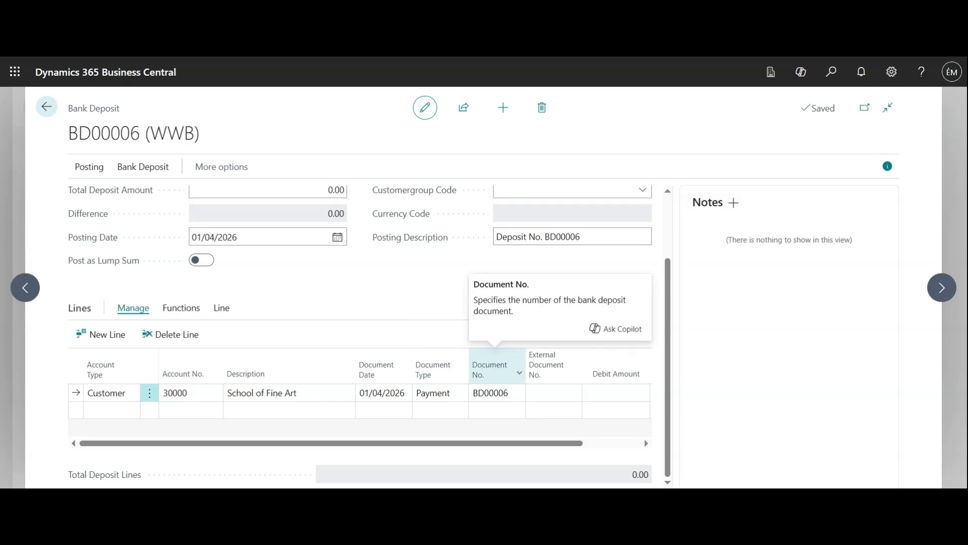
Step: Enter BD00006 as the external document number on the School of Fine Art line
click(553, 393)
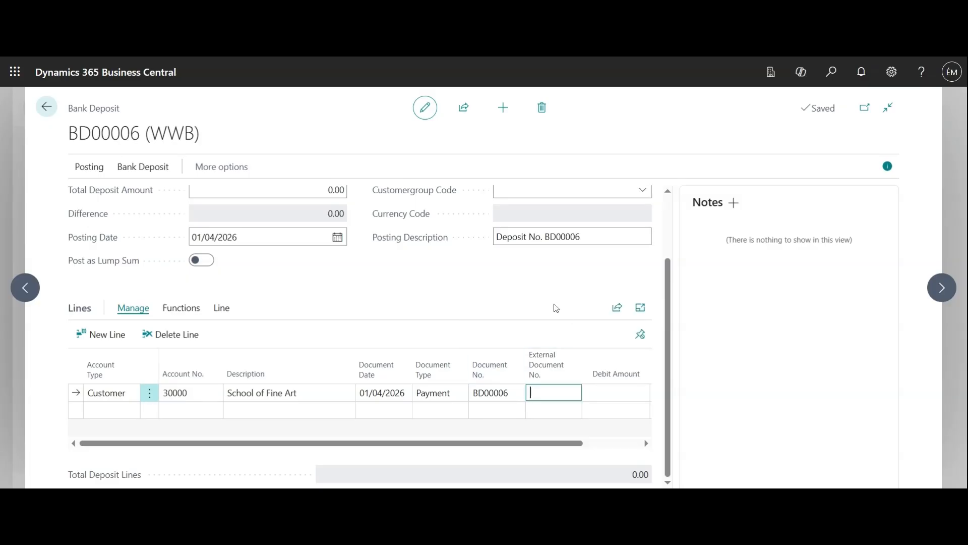
text(BD00006)
click(556, 308)
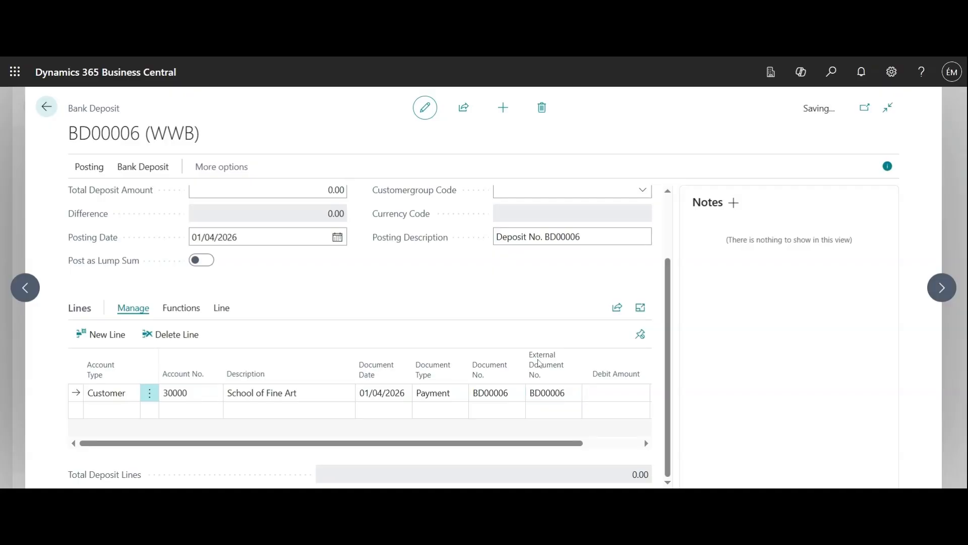
Step: Apply the School of Fine Art payment line to invoices S-INV102196 and S-INV102198 using Set Applies-to ID
drag(519, 443, 598, 443)
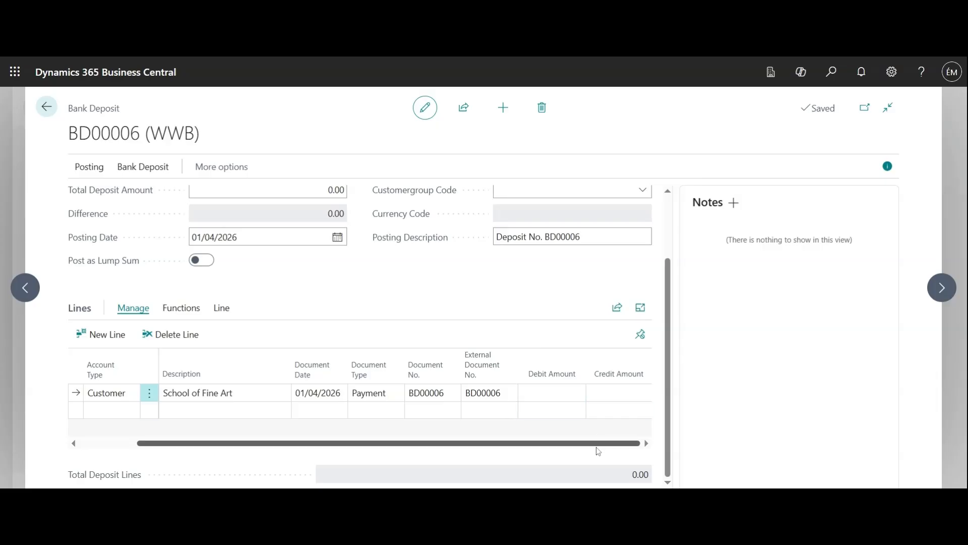
drag(588, 448, 400, 451)
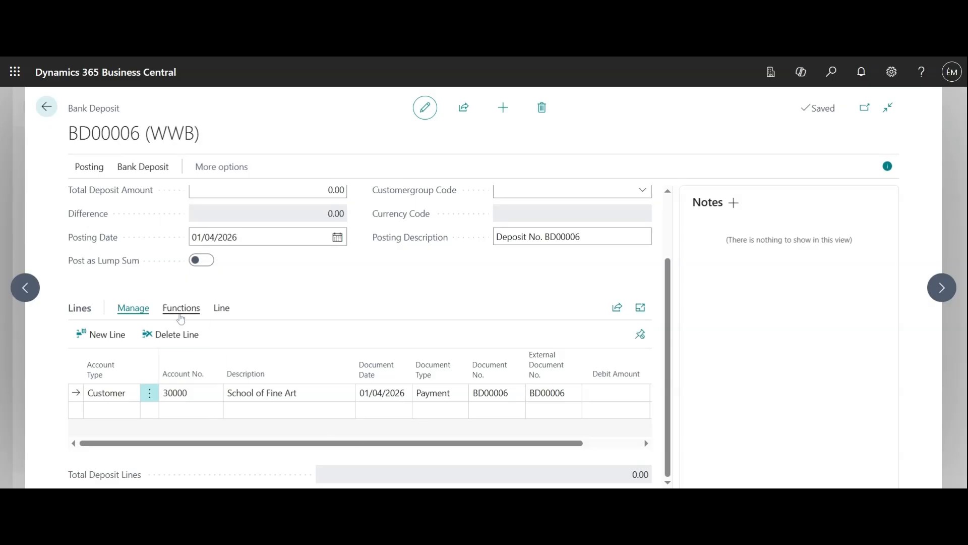
click(179, 314)
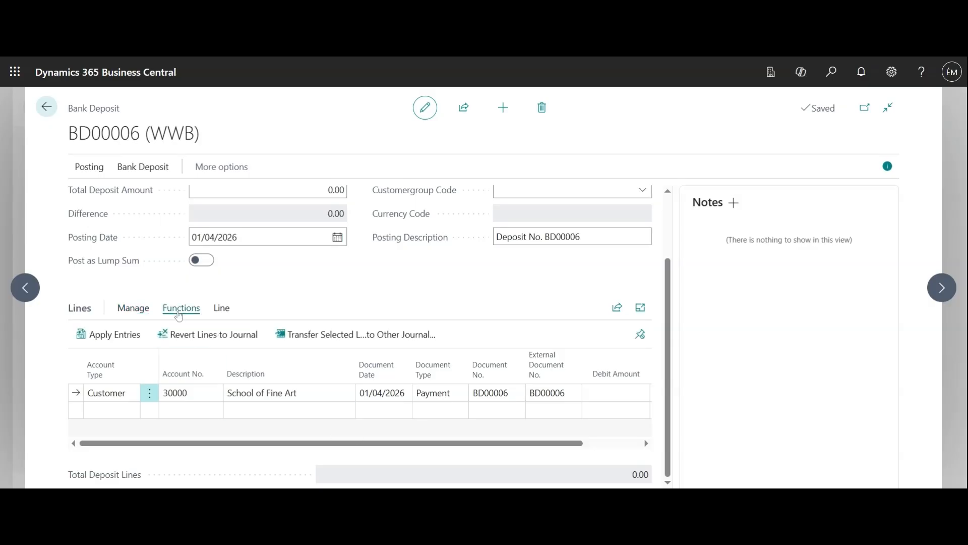
click(132, 342)
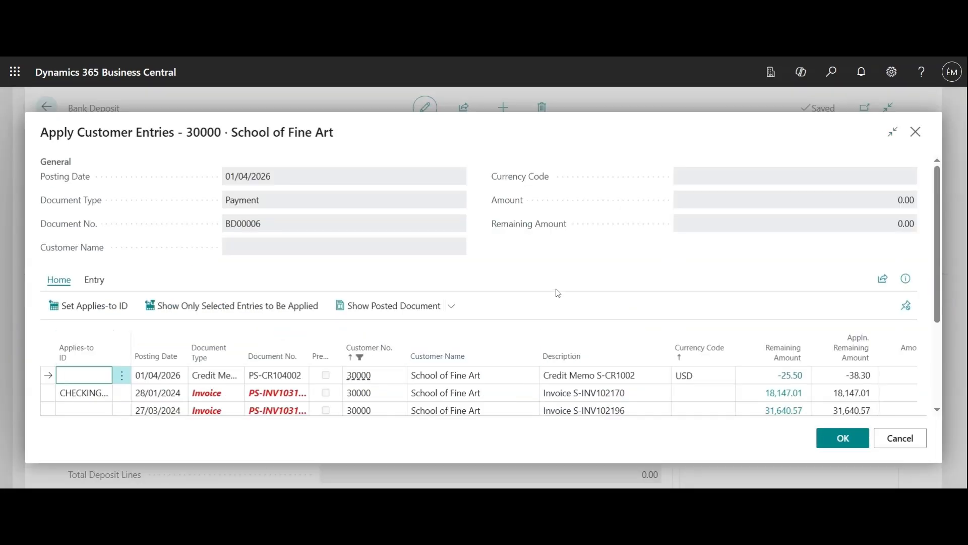
scroll(557, 291, down, 2)
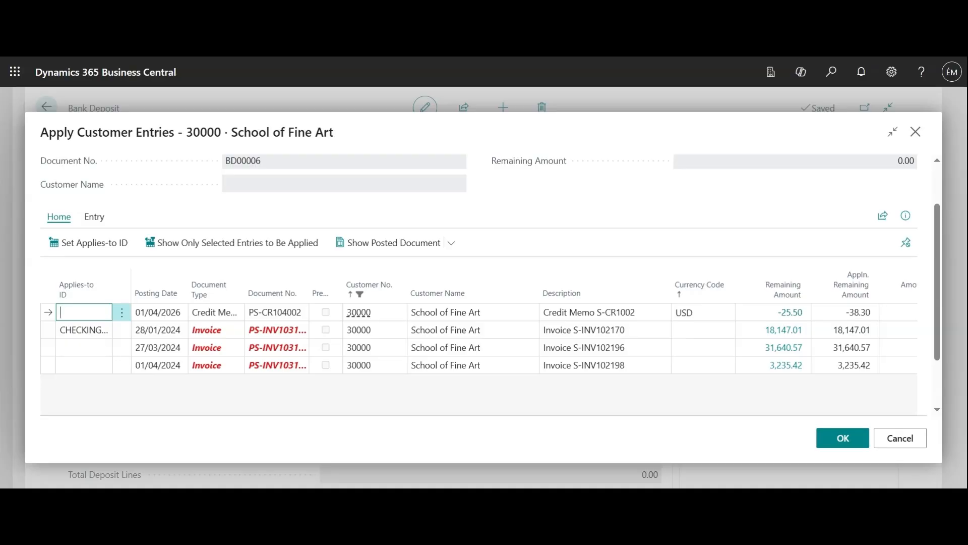
click(46, 352)
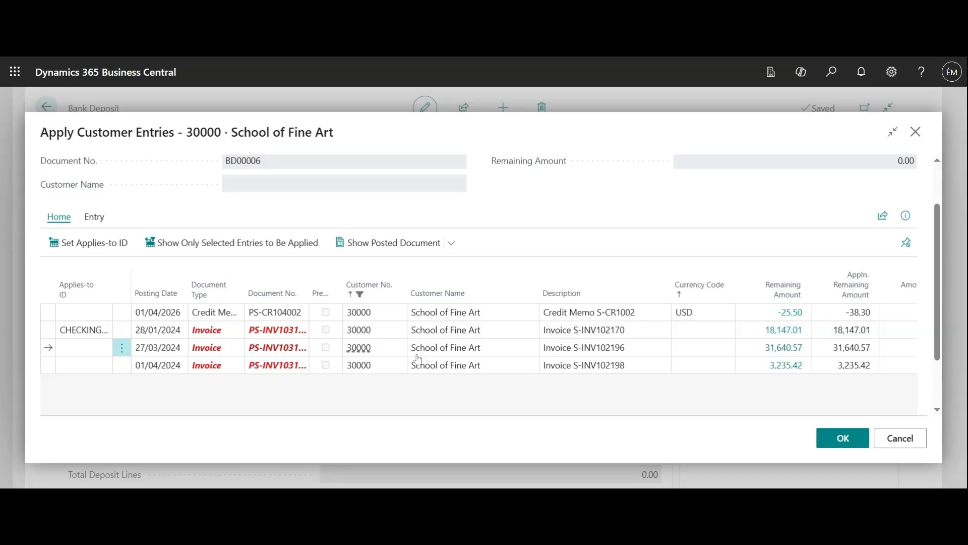
click(95, 254)
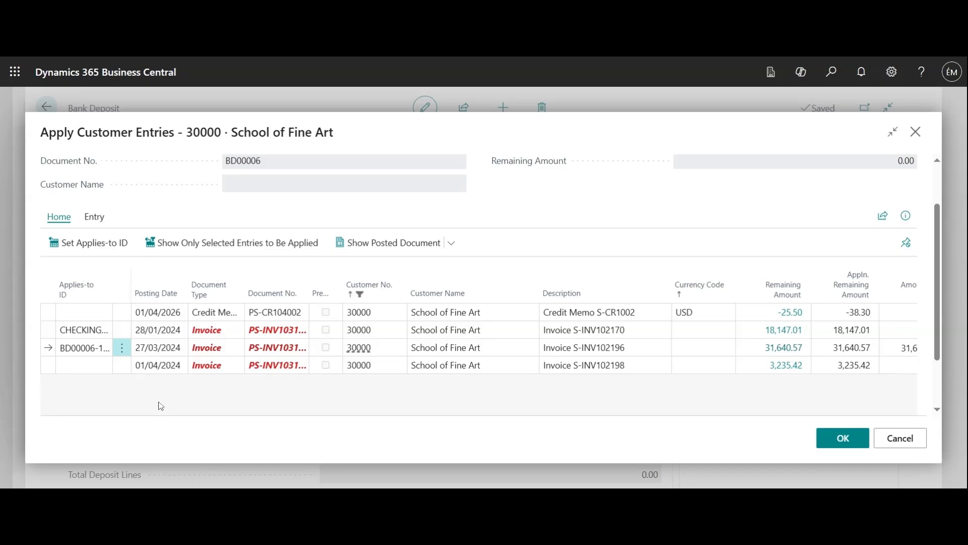
click(50, 366)
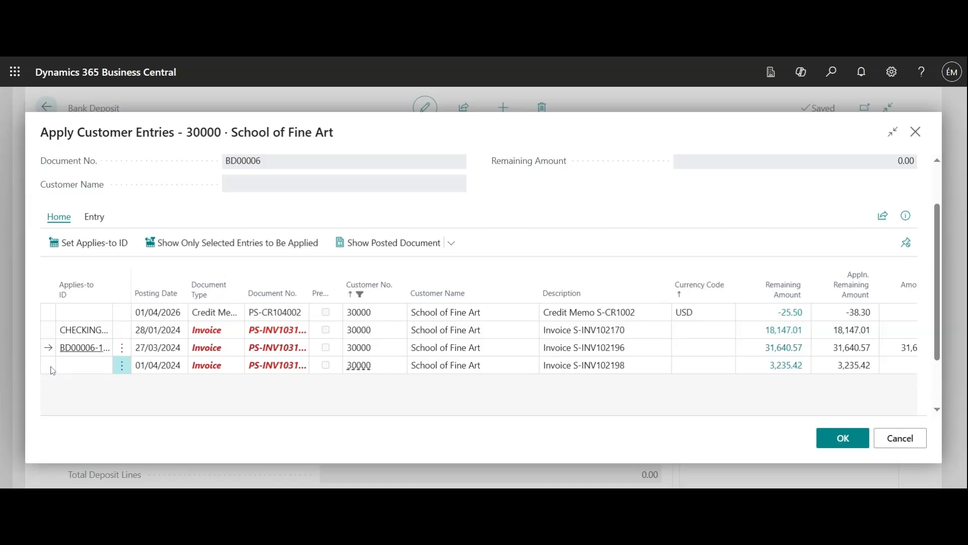
click(81, 246)
click(843, 439)
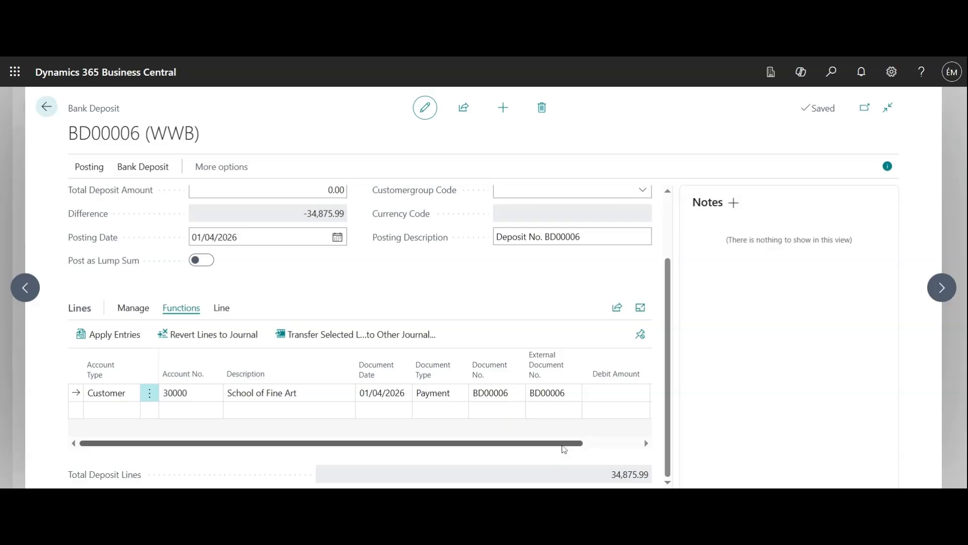
Step: Add a second deposit line of type Customer for Adatum Corporation
drag(566, 444, 622, 444)
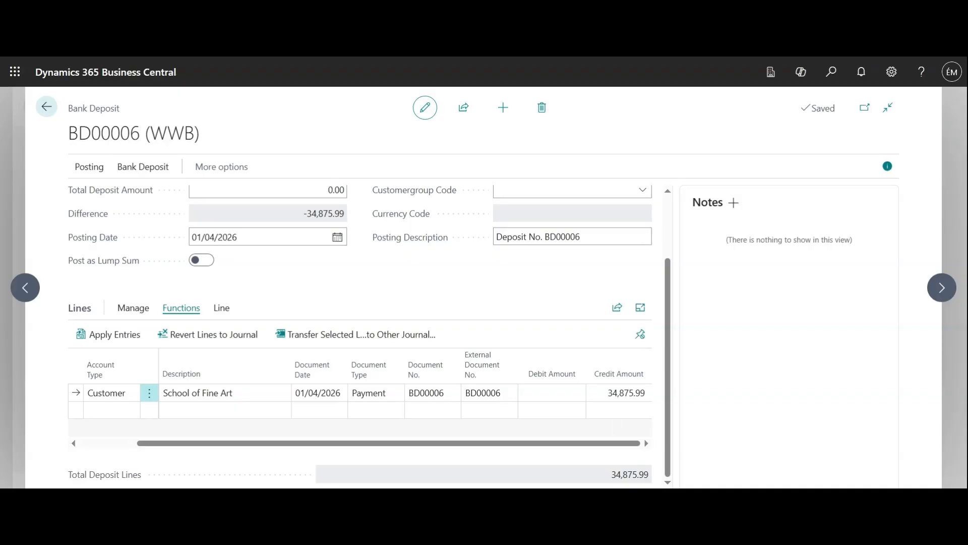
drag(615, 444, 353, 452)
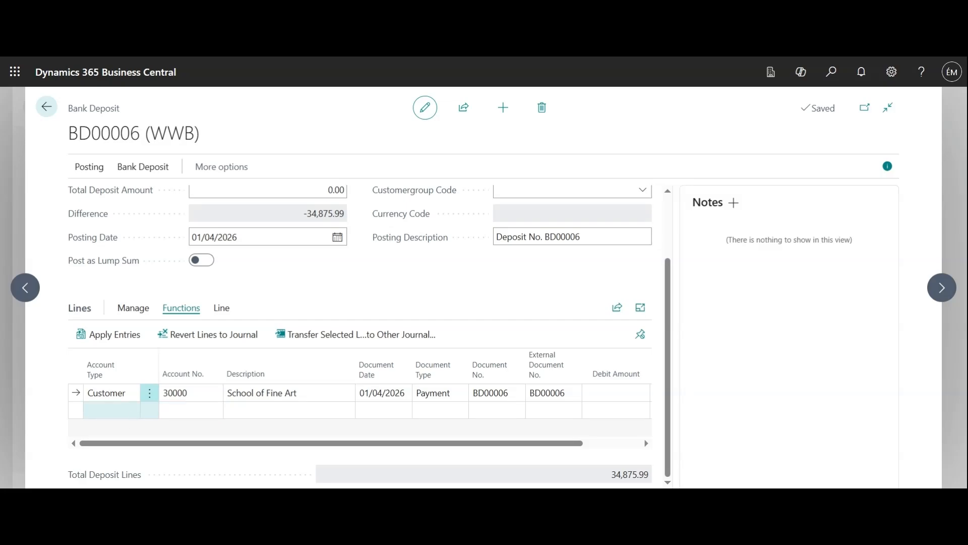
click(132, 414)
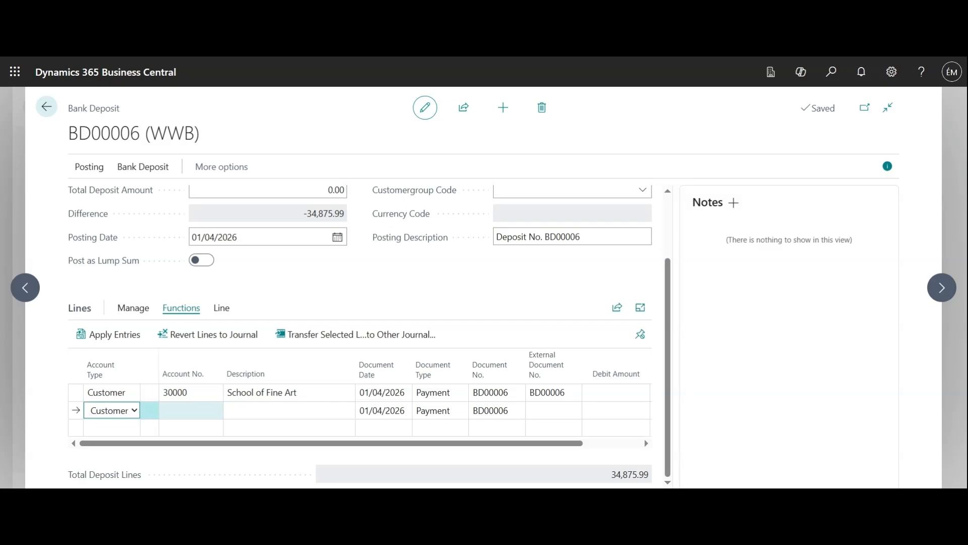
click(210, 410)
click(214, 410)
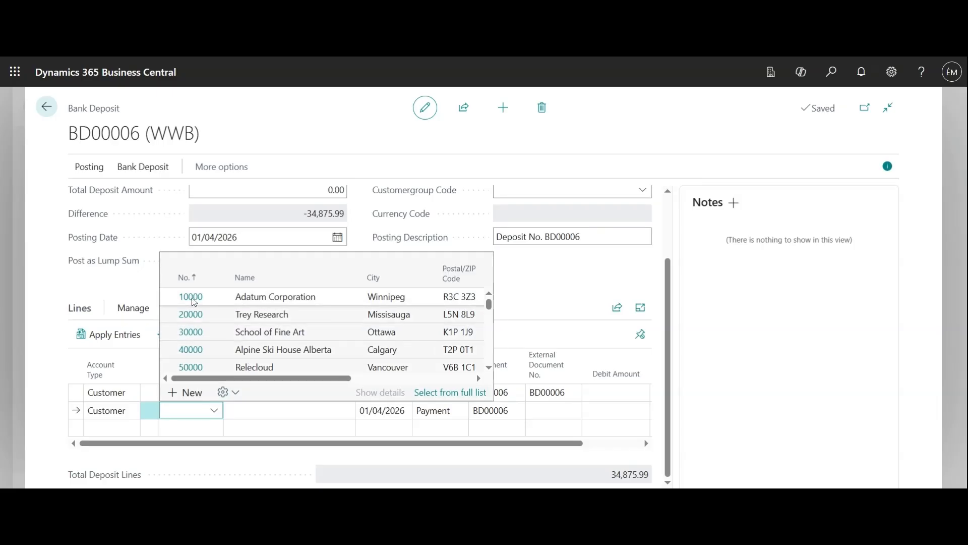
click(194, 300)
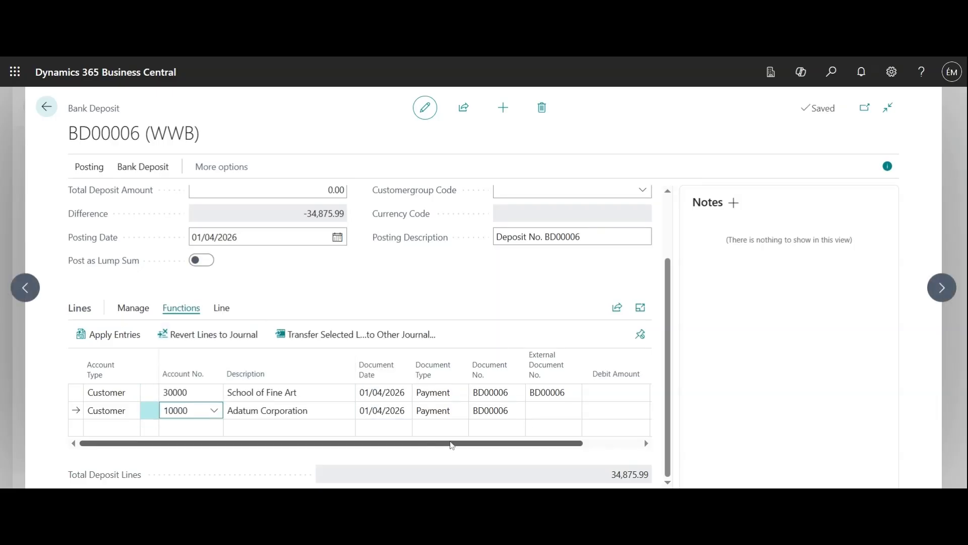
Step: Enter BD00006 as the external document number on the Adatum Corporation line
drag(451, 445, 509, 445)
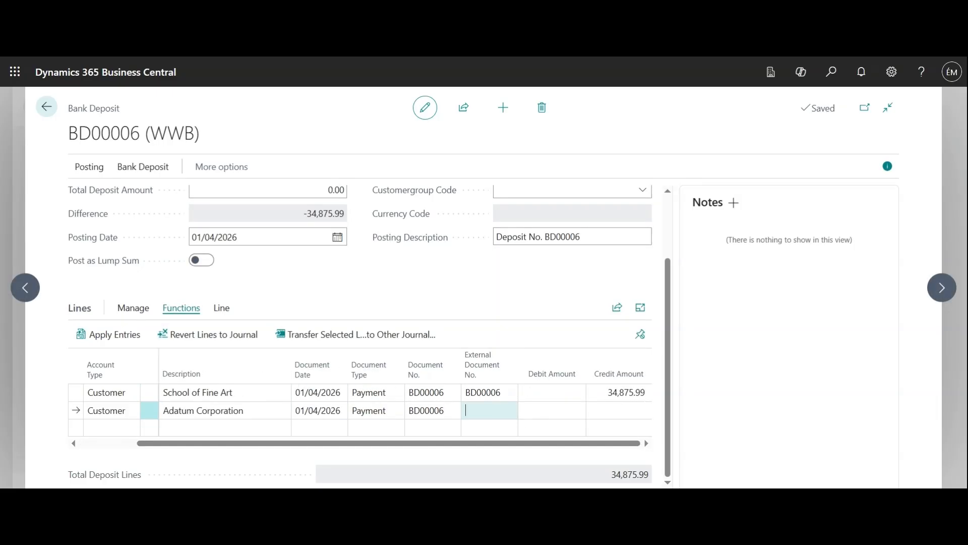
text(BD0006)
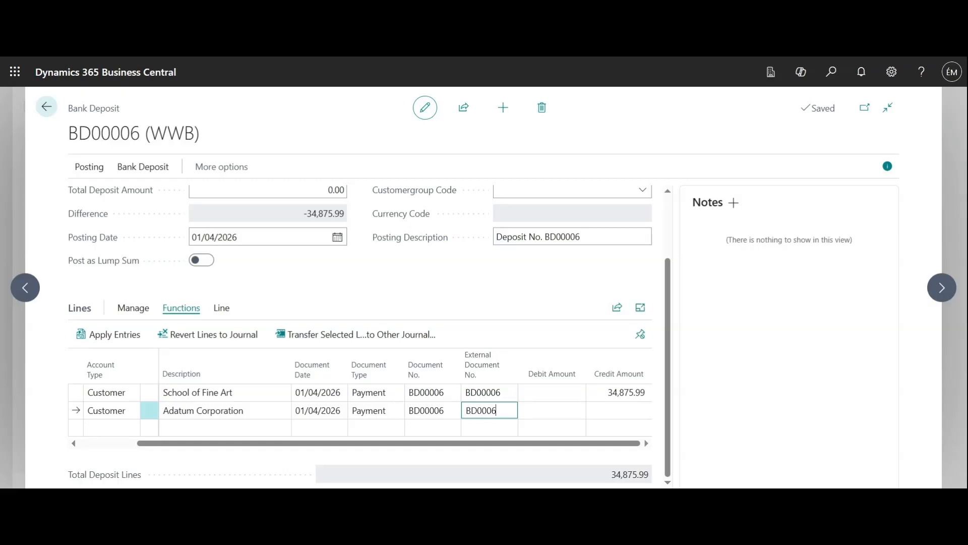
key(BackSpace)
text(06)
click(514, 327)
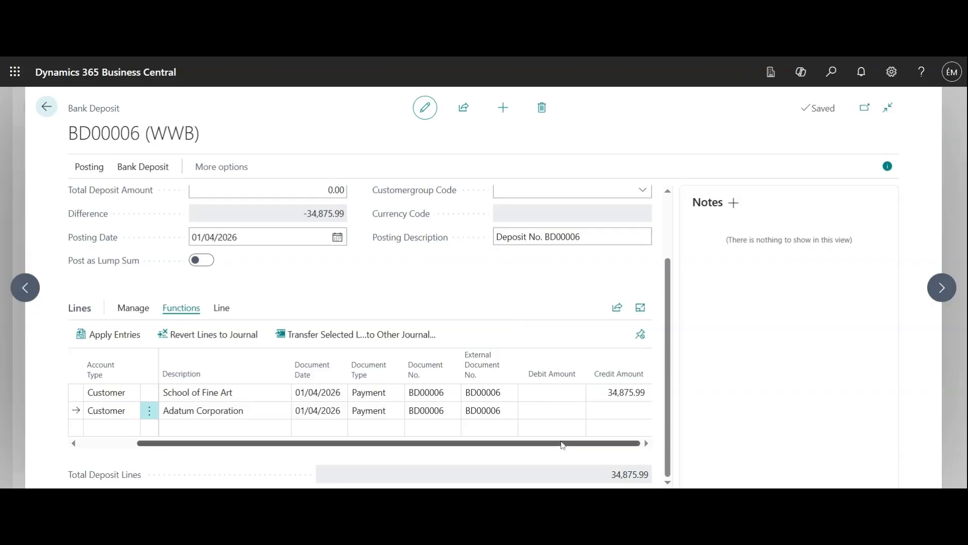
Step: Apply the Adatum Corporation payment line to invoices S-INV102236, S-INV102242 and S-INV102243 using Set Applies-to ID
click(133, 337)
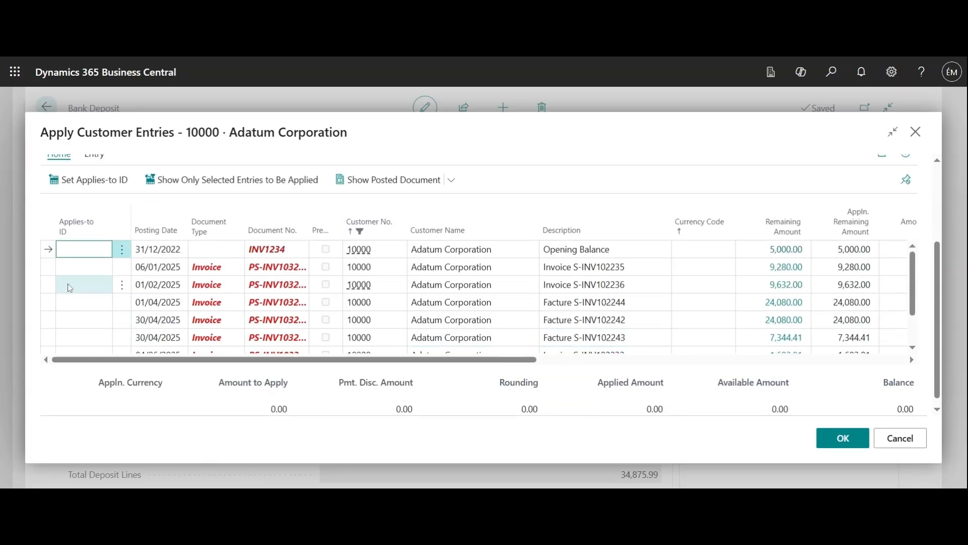
click(56, 289)
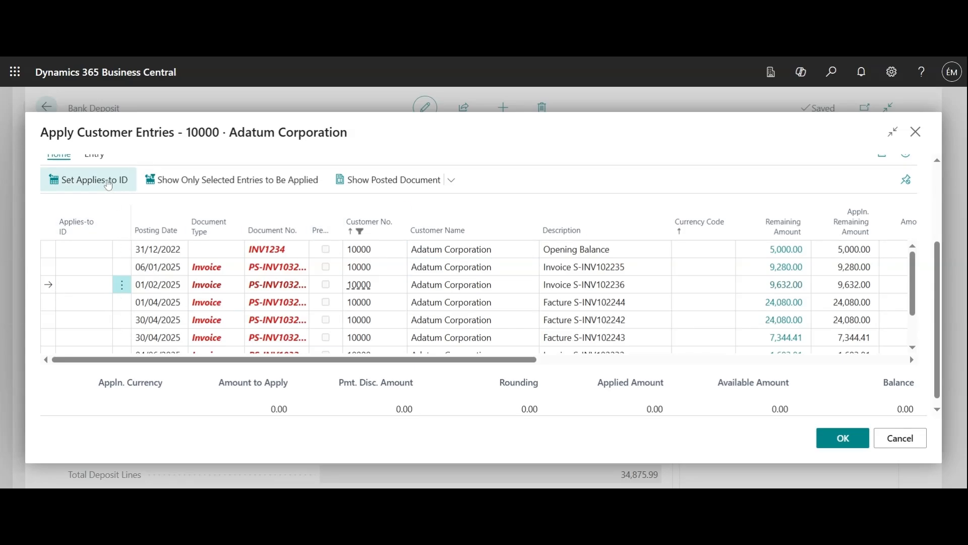
click(108, 185)
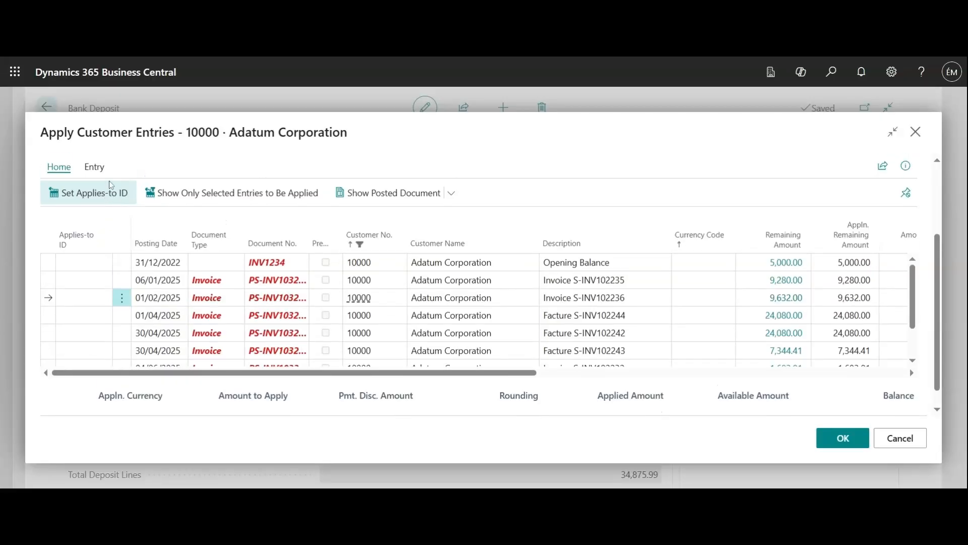
click(56, 329)
click(121, 194)
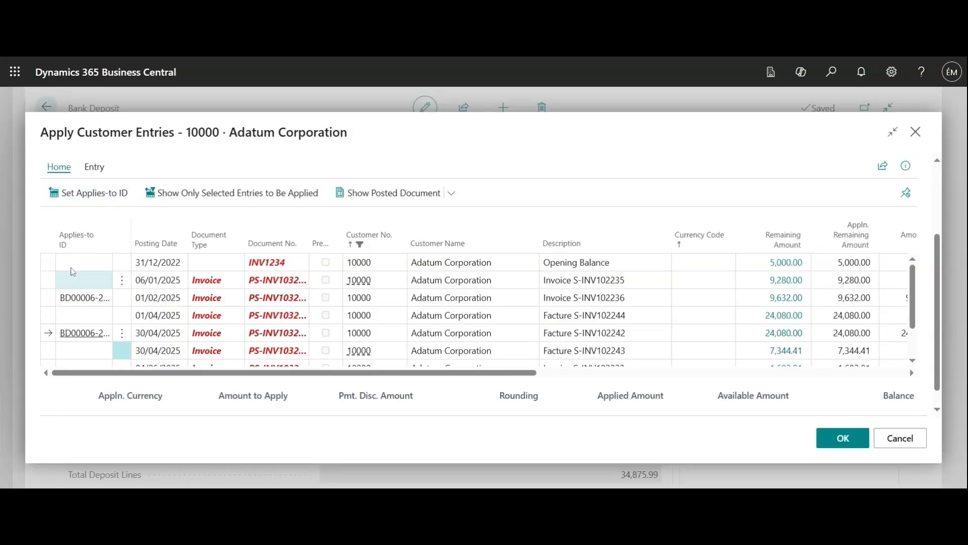
click(113, 191)
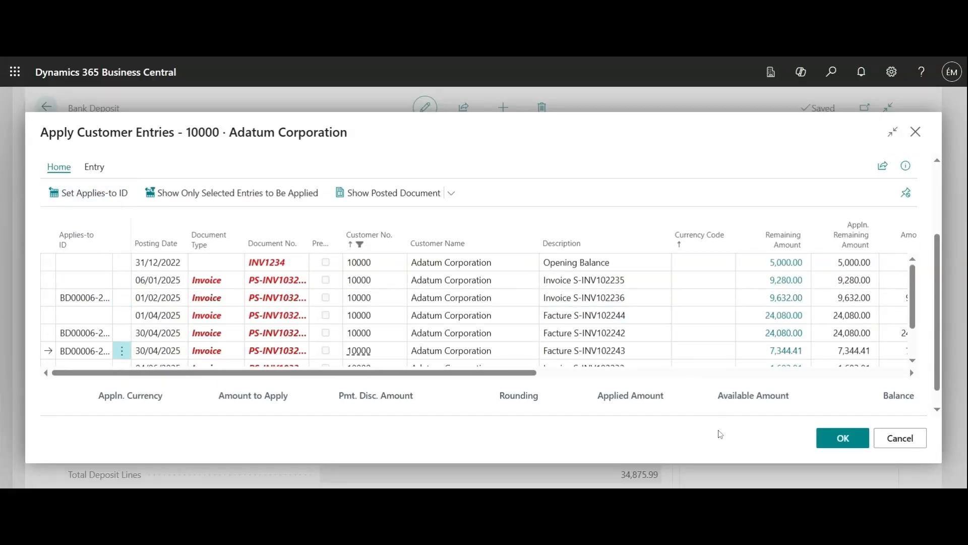
click(838, 444)
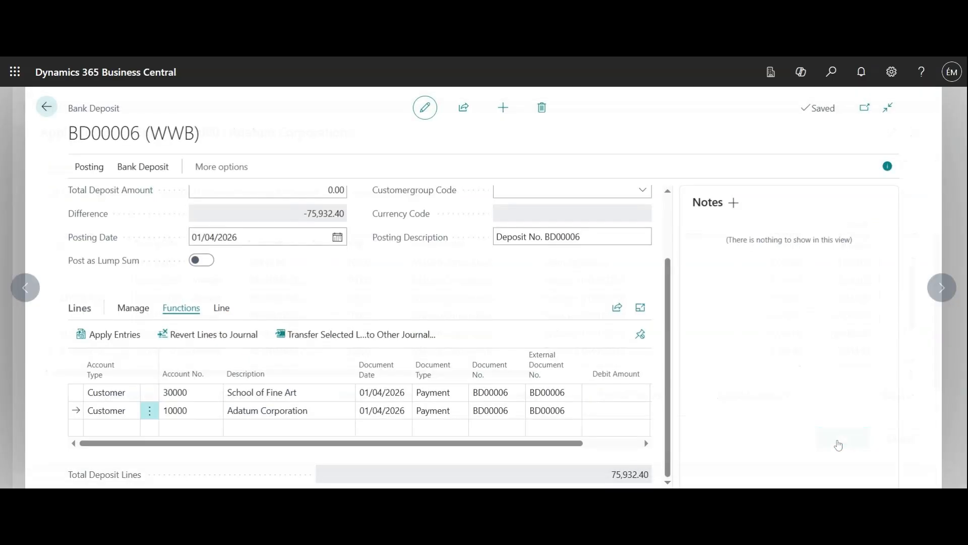
drag(575, 443, 661, 450)
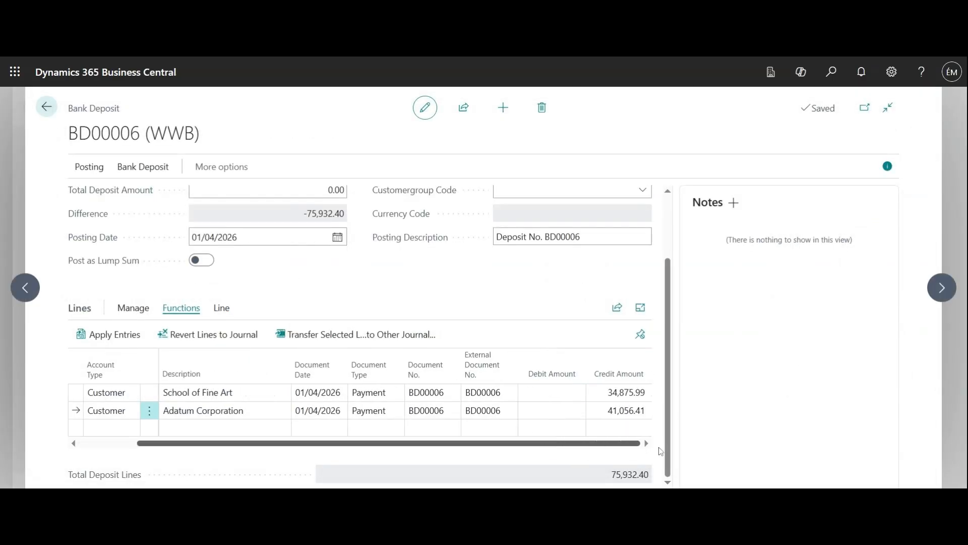
click(619, 410)
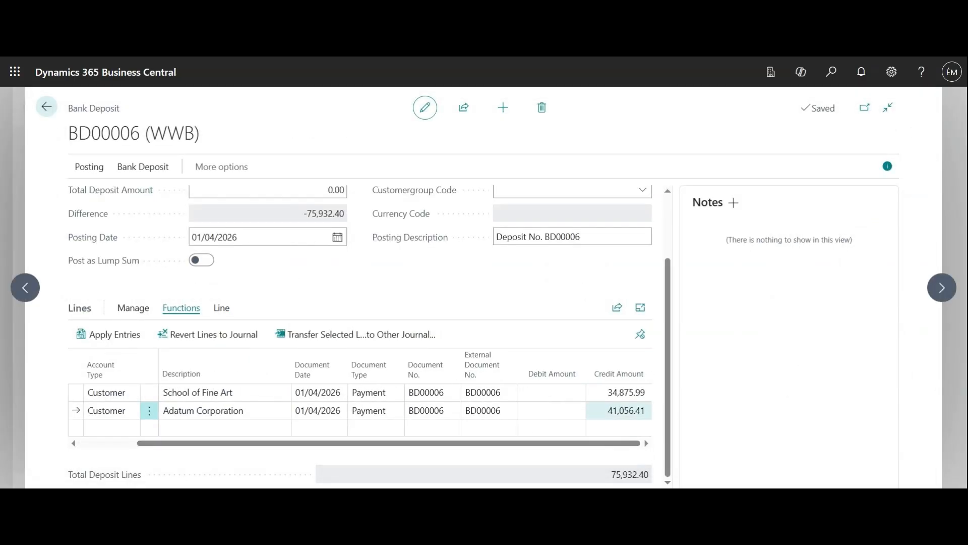
click(615, 427)
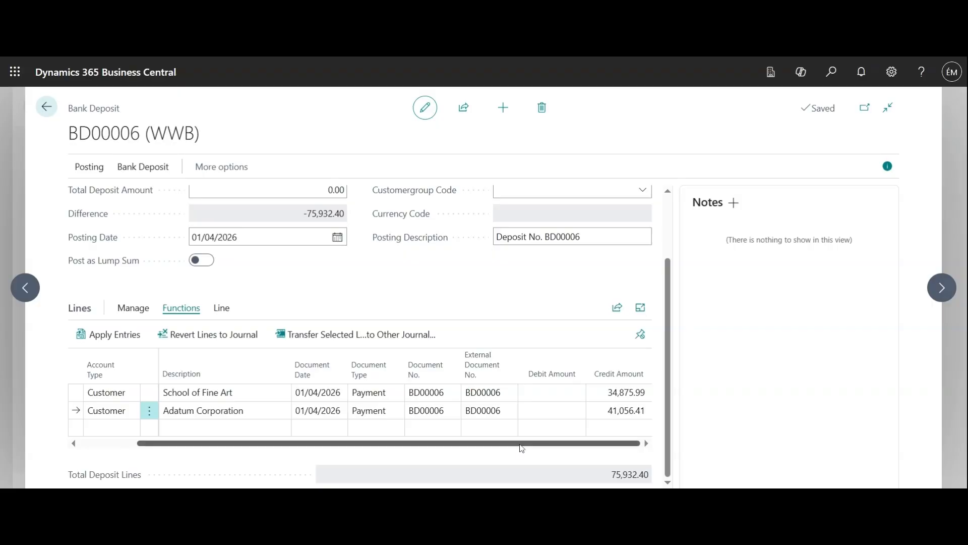
Step: Set the deposit's Total Deposit Amount to 75,932.40
drag(521, 448, 340, 454)
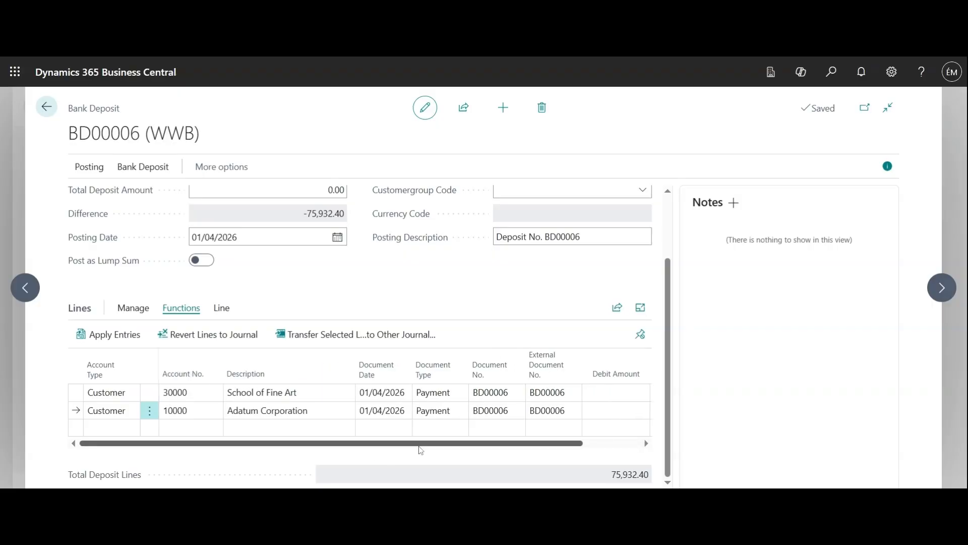
scroll(417, 454, up, 1)
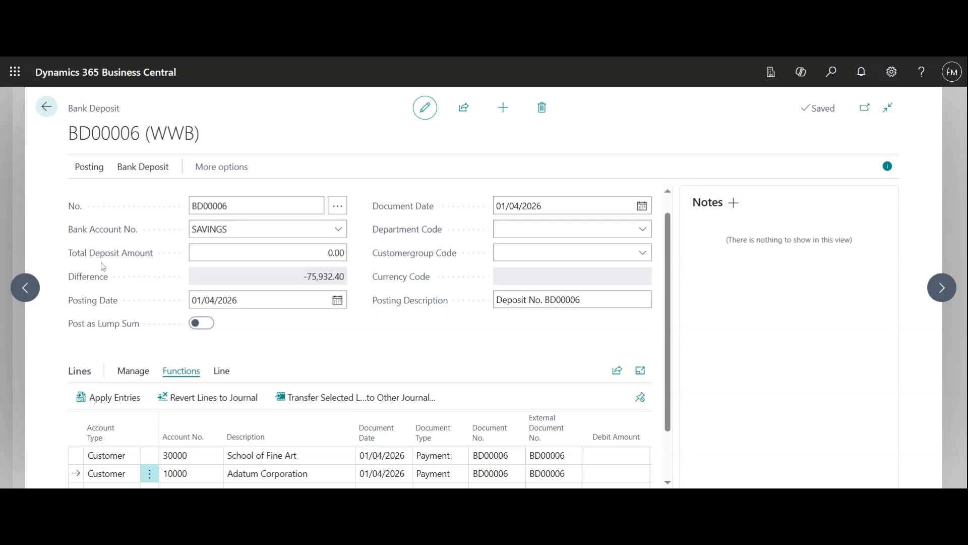
scroll(385, 283, down, 1)
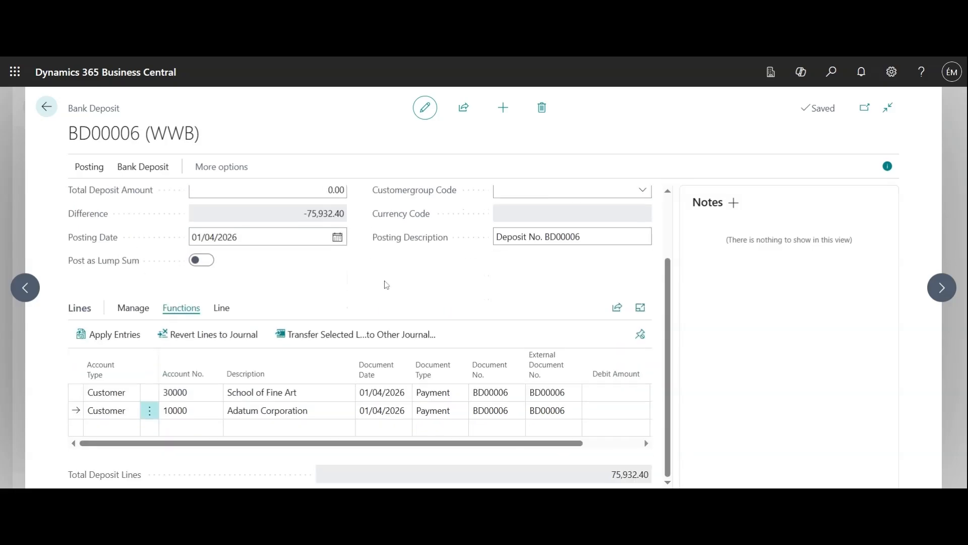
scroll(385, 283, up, 1)
click(323, 252)
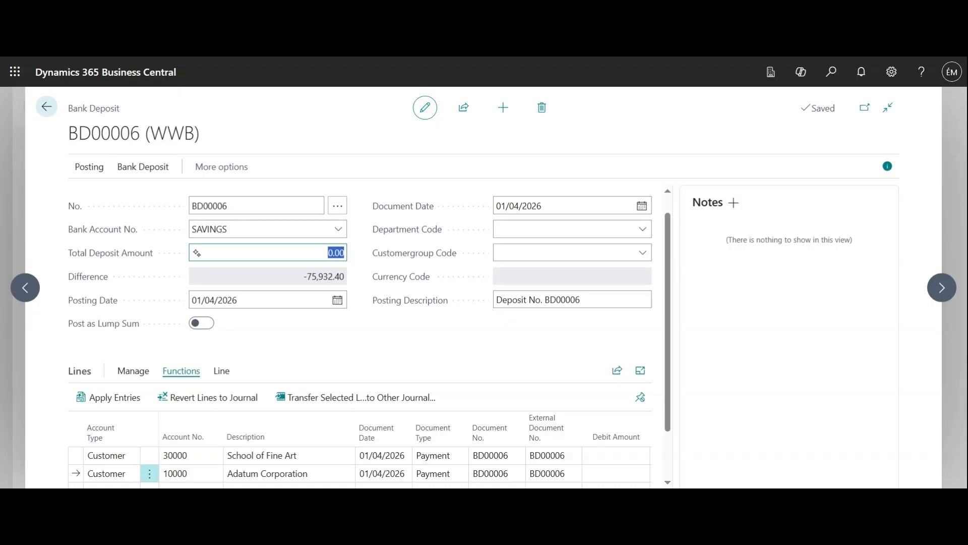
key(BackSpace)
text(75,)
text(932)
text(.40)
click(388, 328)
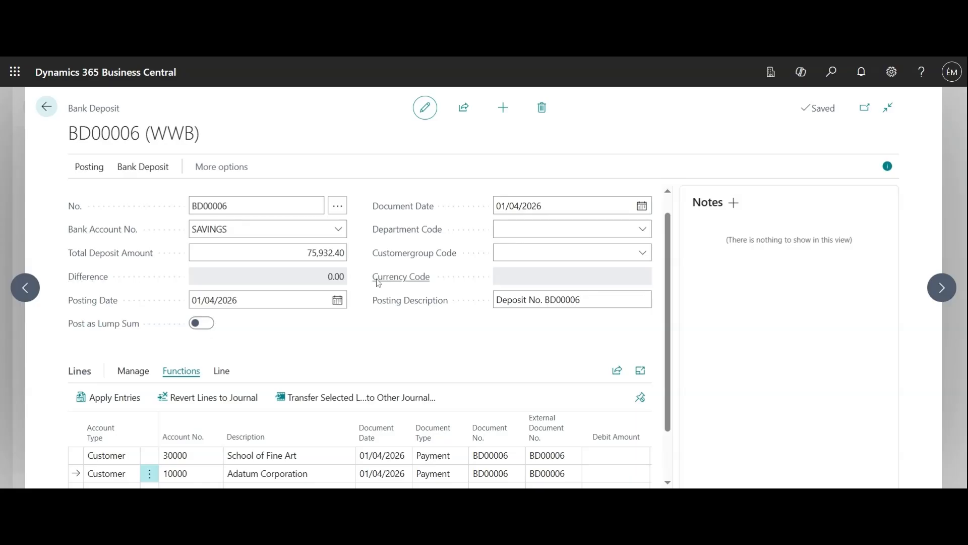
Step: Add a third deposit line of type G/L Account for the Cash account, with the description Interest
scroll(401, 278, down, 1)
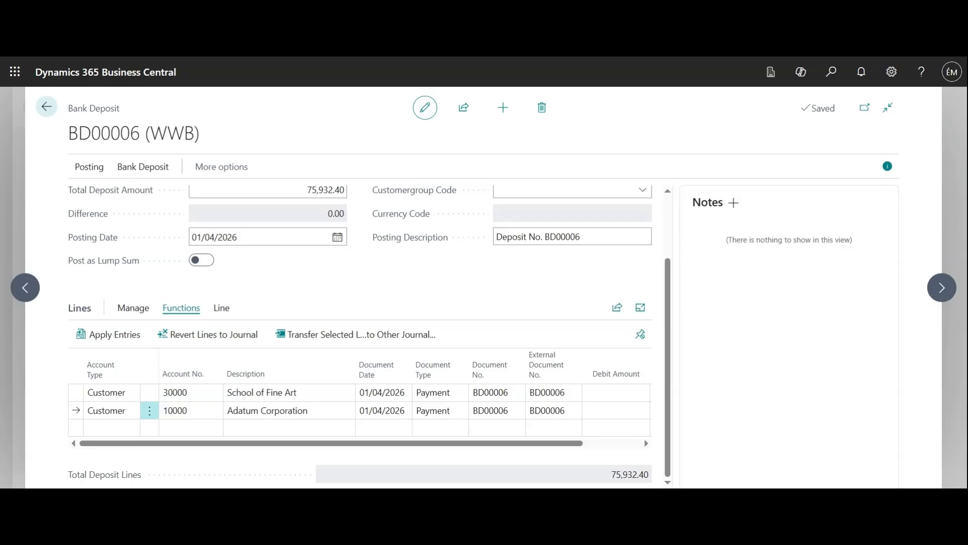
click(133, 429)
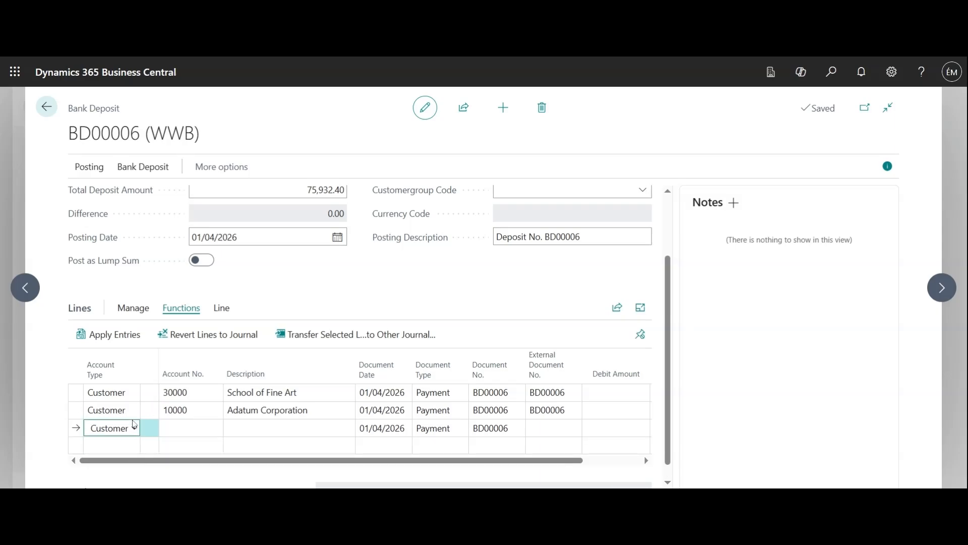
click(132, 425)
click(130, 305)
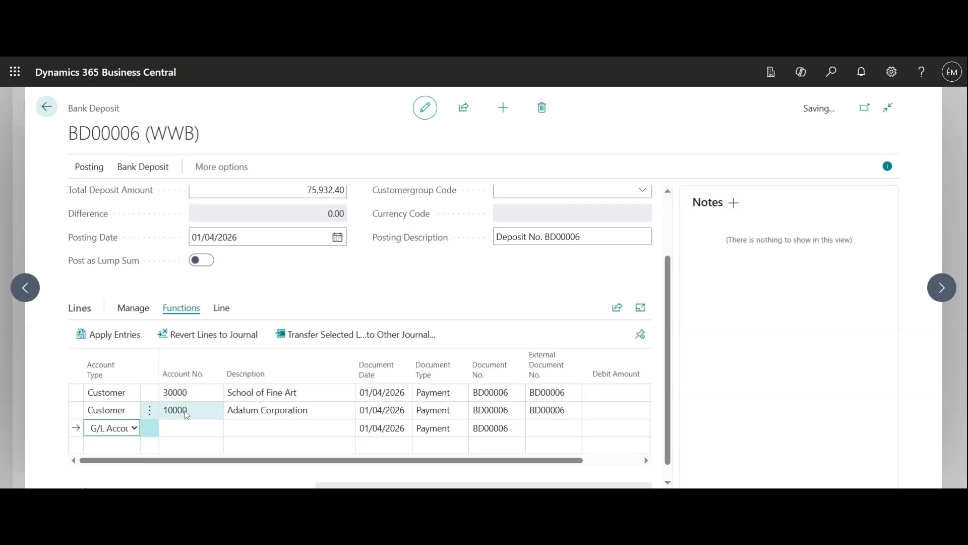
click(186, 427)
click(215, 430)
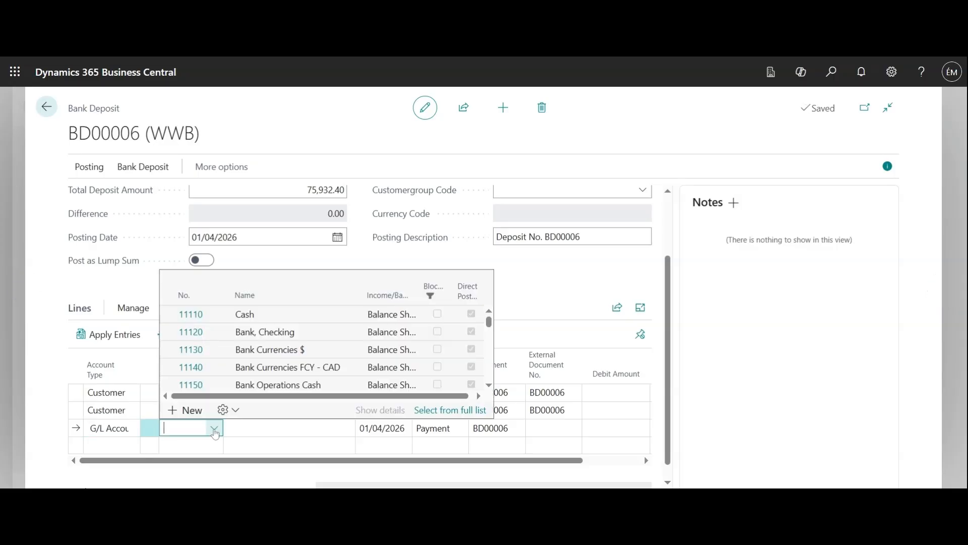
scroll(228, 321, down, 2)
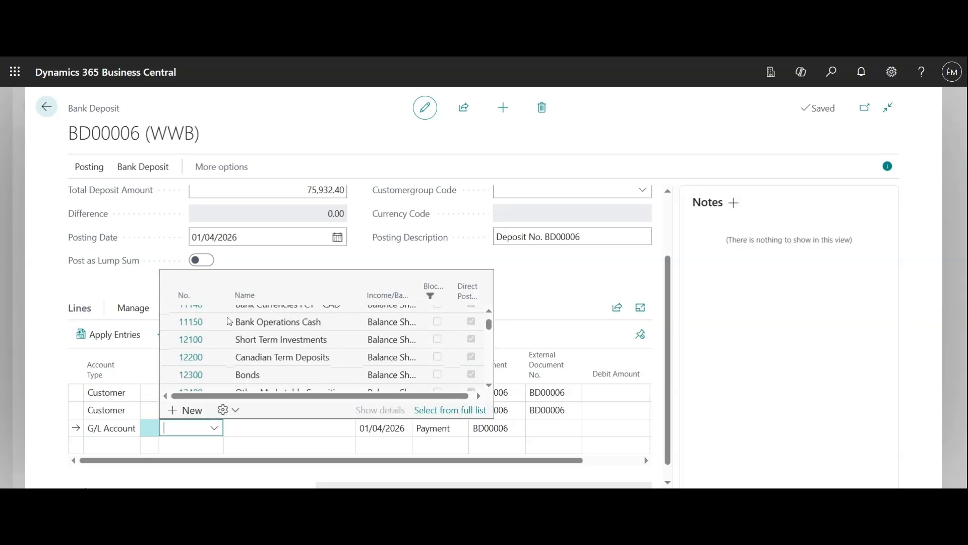
scroll(228, 321, up, 2)
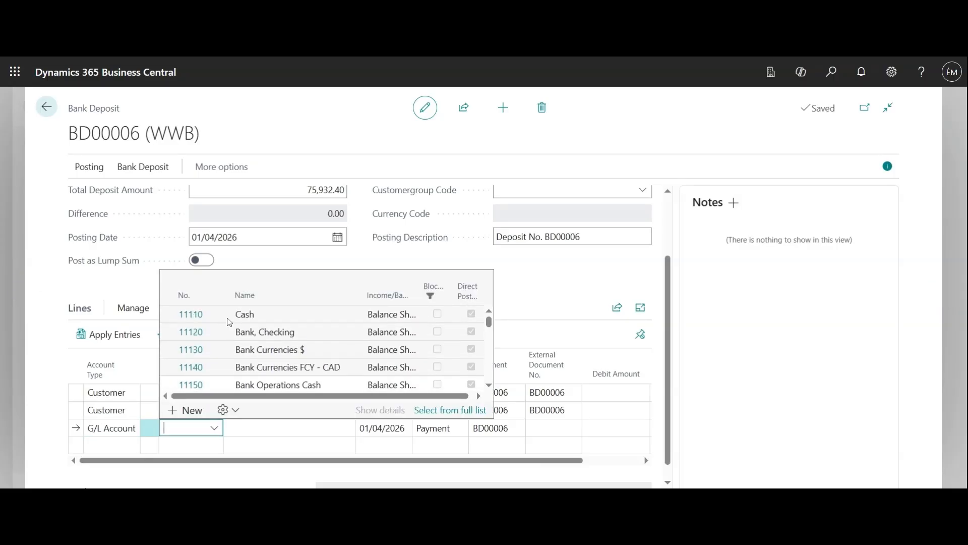
click(190, 315)
key(Tab)
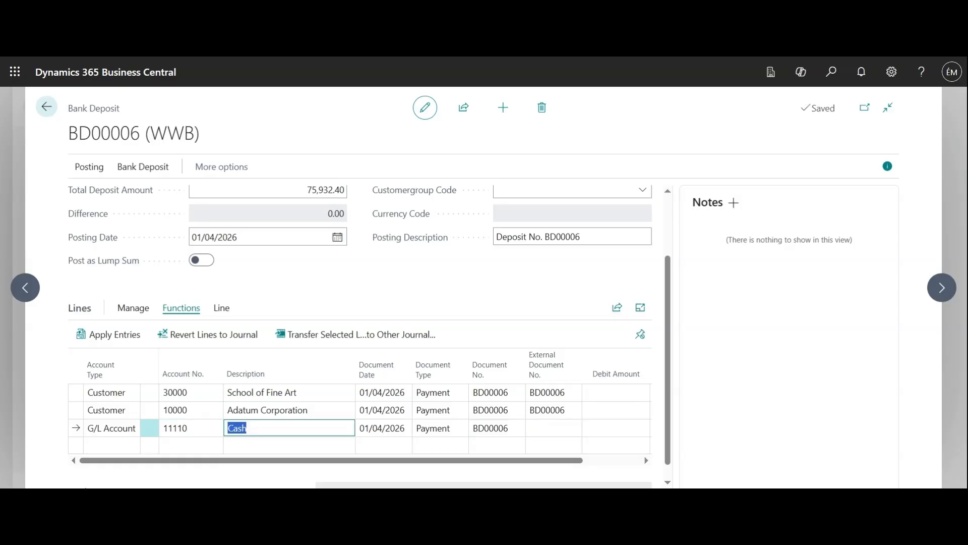
text(Interest)
click(370, 305)
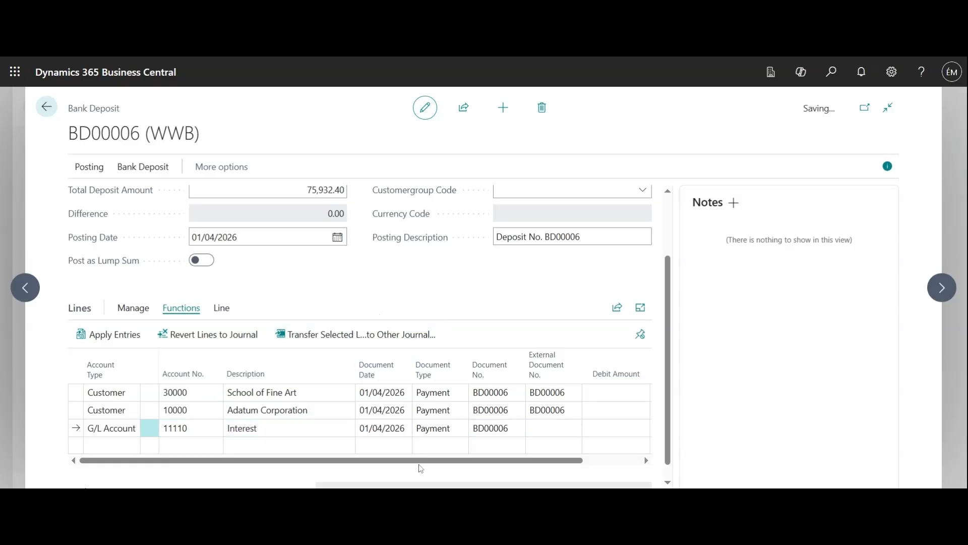
Step: Enter BD00006 as the external document number on the Interest line
drag(418, 463, 452, 463)
click(553, 427)
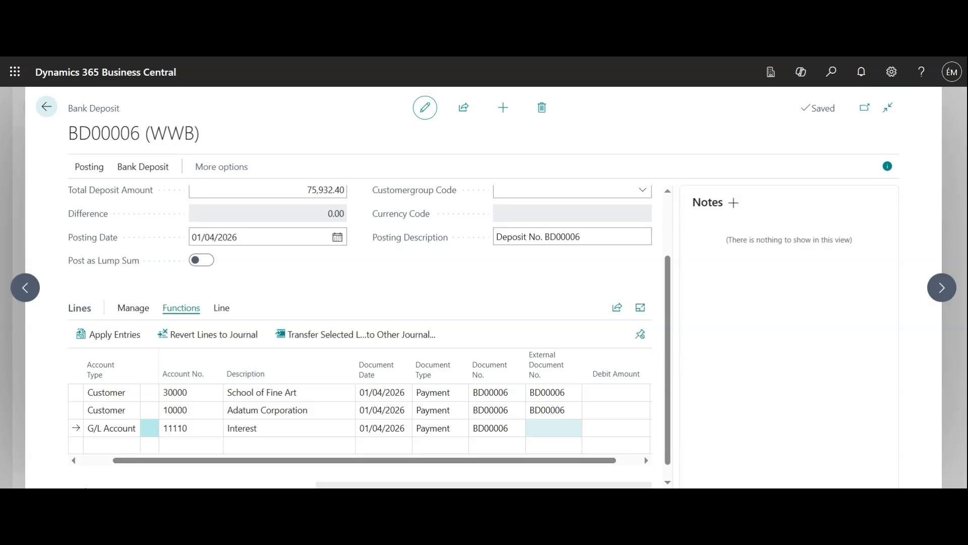
text(BD)
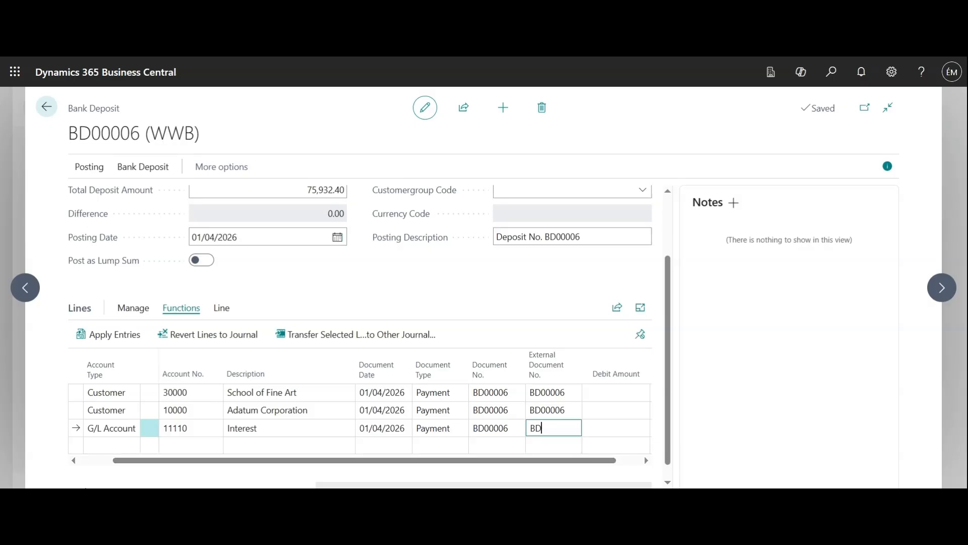
text(00006)
Step: Set the credit amount of the Interest line to 25
drag(590, 462, 610, 463)
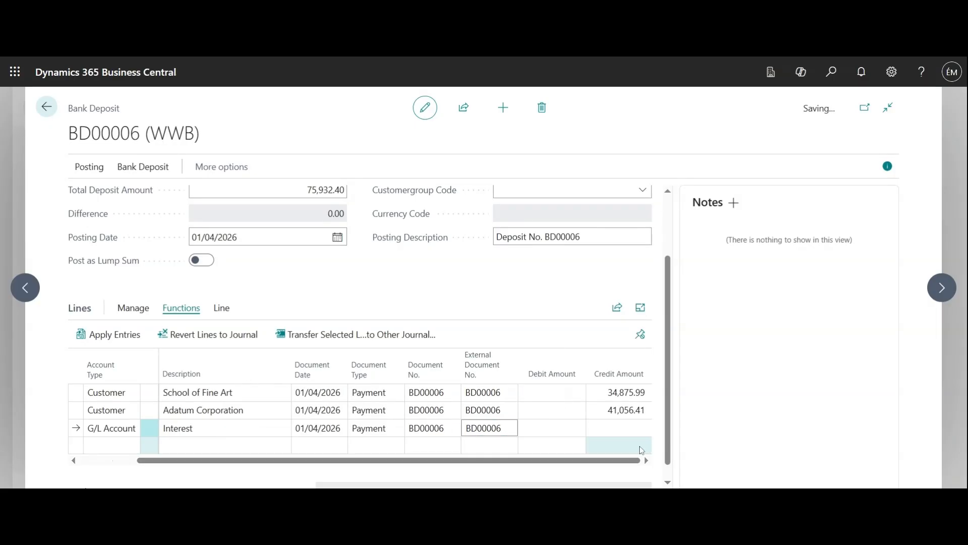
click(643, 428)
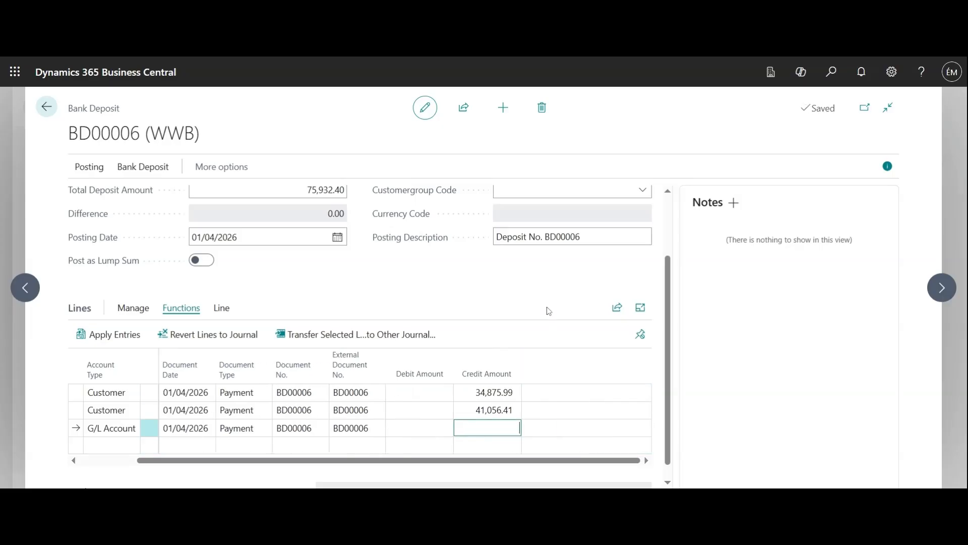
text(25)
click(486, 315)
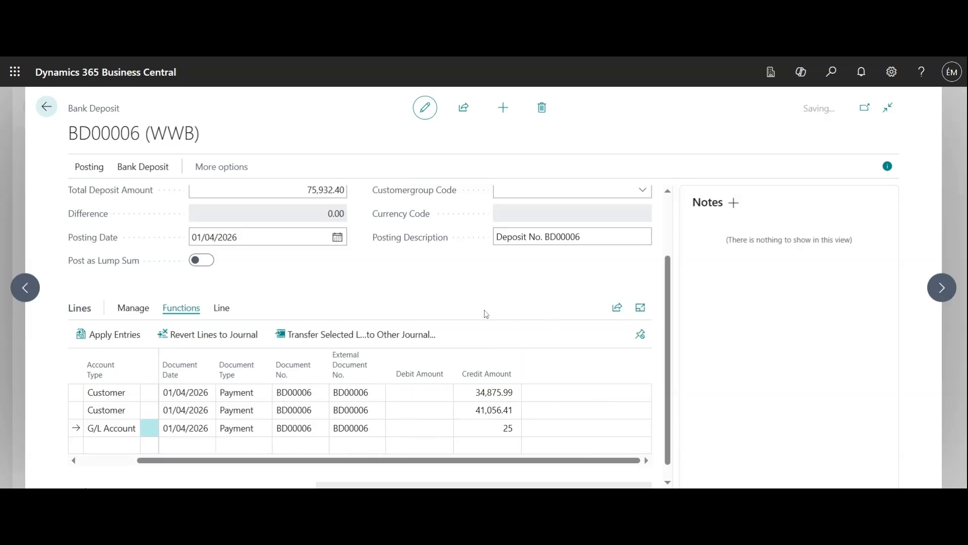
scroll(500, 452, down, 1)
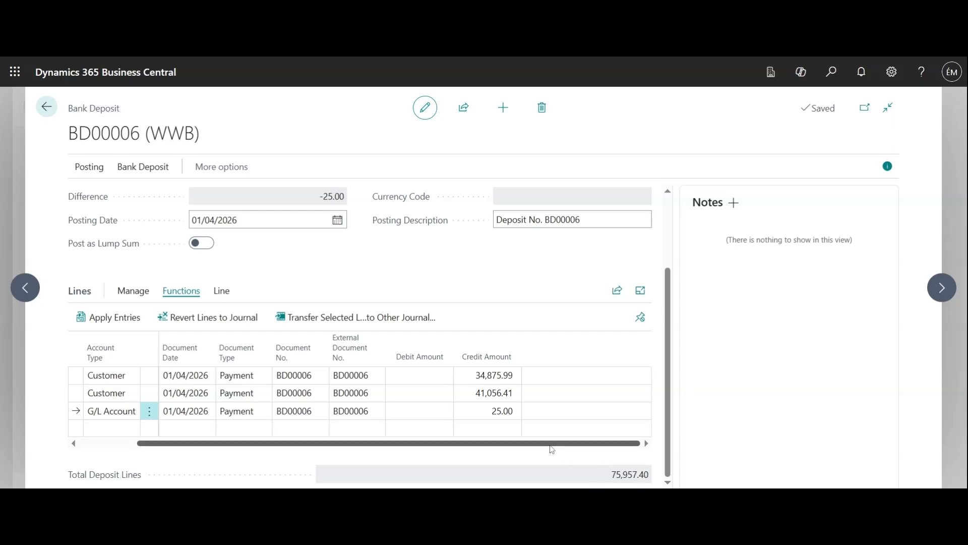
drag(552, 449, 367, 461)
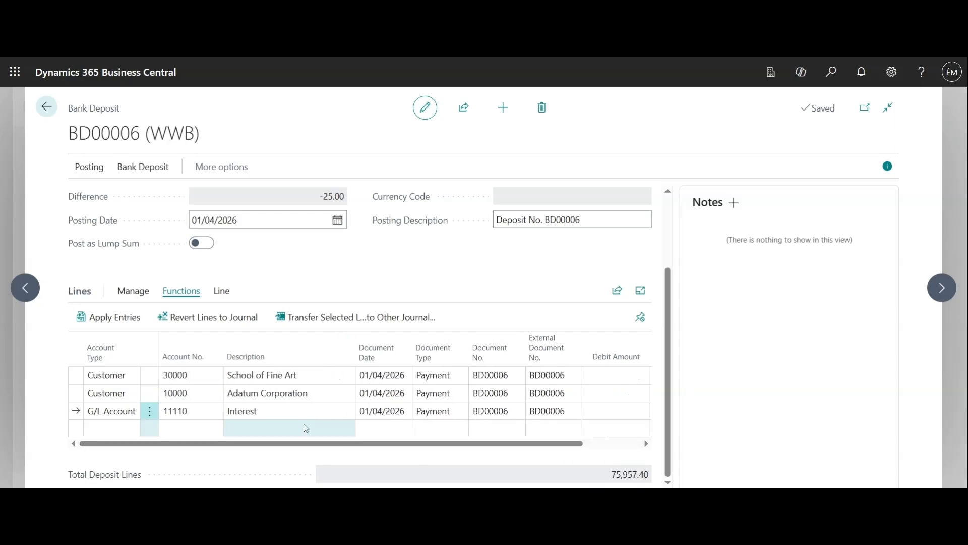
Step: Change the deposit's Total Deposit Amount to 75,957.40
scroll(398, 457, up, 3)
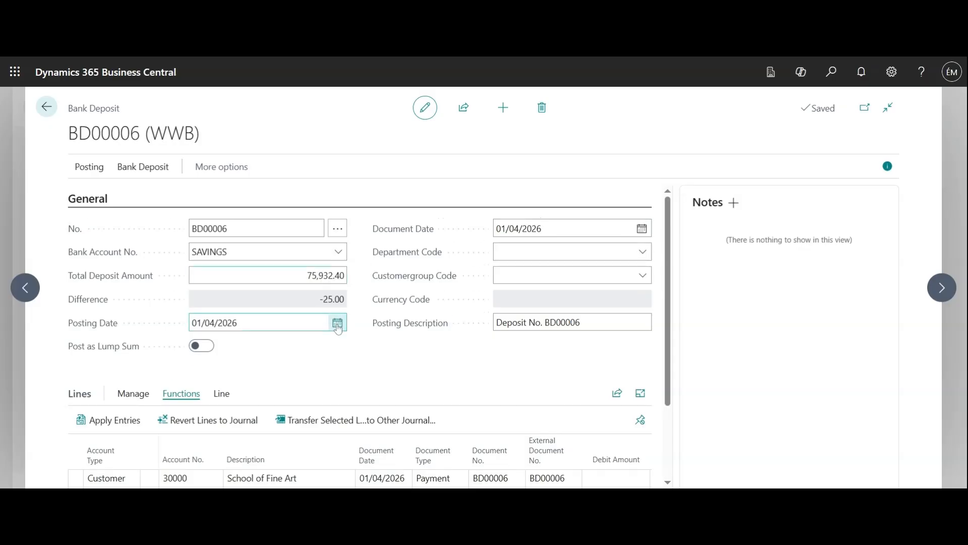
scroll(339, 329, down, 3)
scroll(339, 328, up, 3)
scroll(337, 329, down, 3)
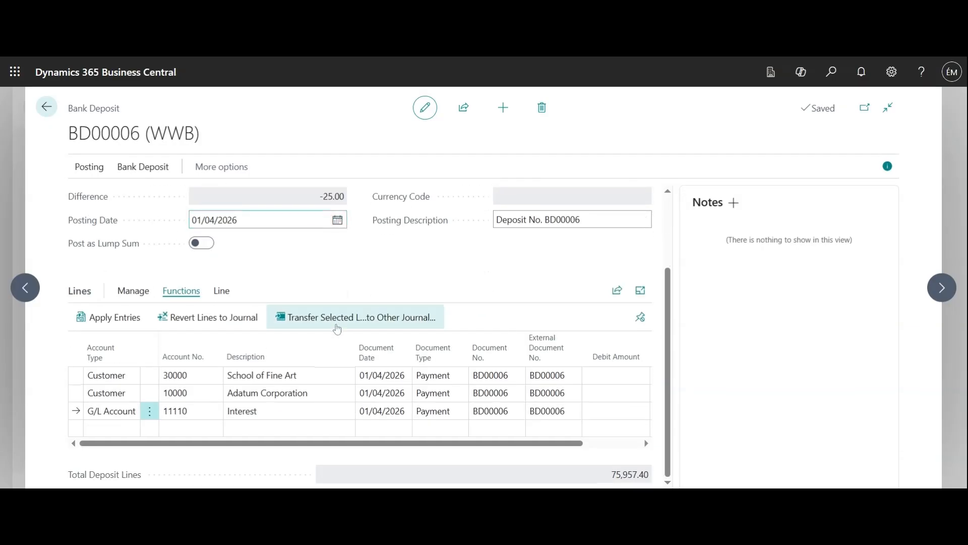
scroll(338, 329, up, 3)
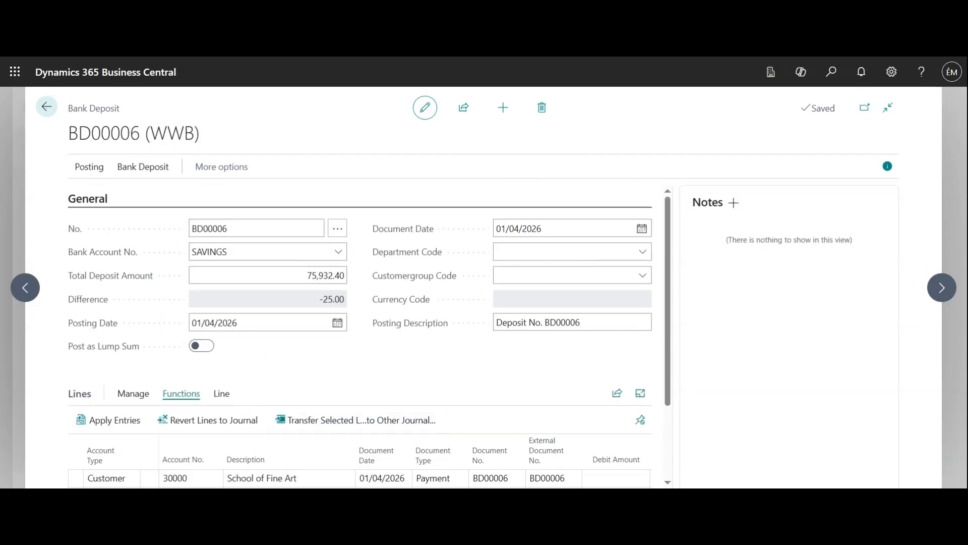
click(328, 275)
drag(327, 275, 323, 276)
text(57)
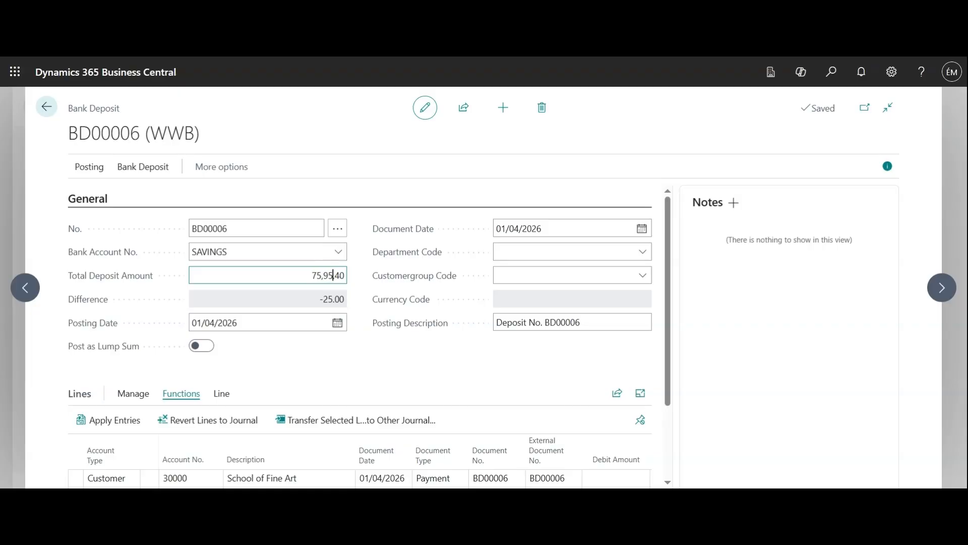
click(357, 359)
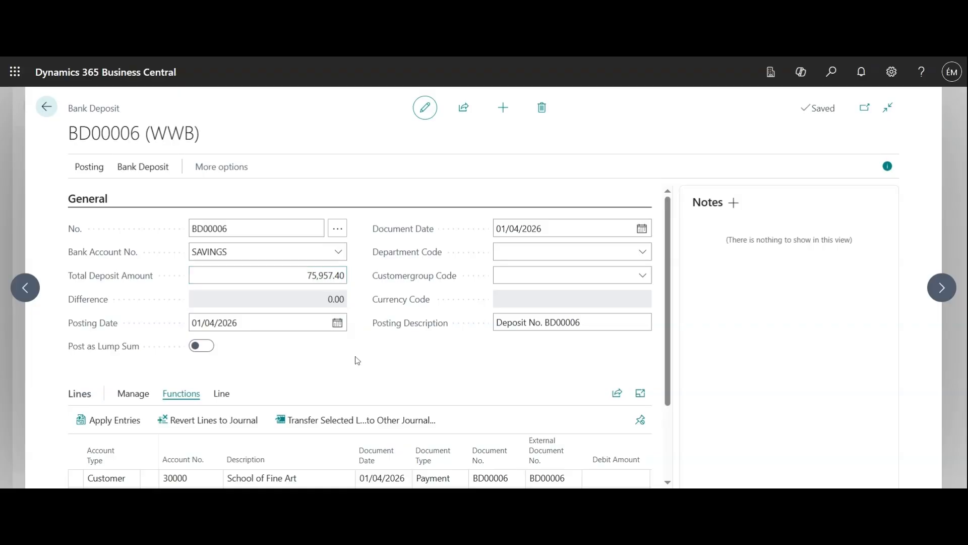
scroll(350, 358, down, 2)
scroll(350, 358, down, 2)
scroll(353, 363, up, 2)
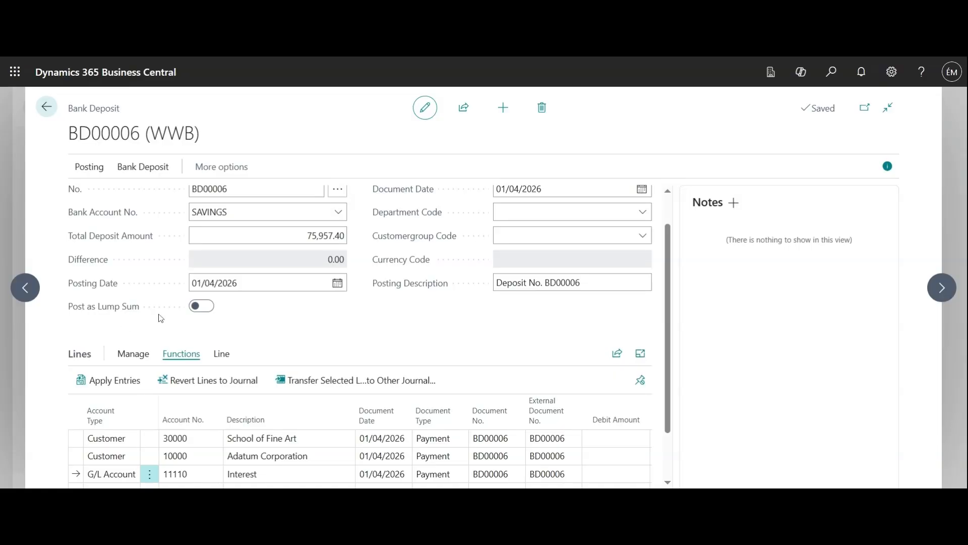
Step: Enable Post as Lump Sum for the bank deposit BD00006
click(209, 312)
click(527, 317)
scroll(356, 331, up, 1)
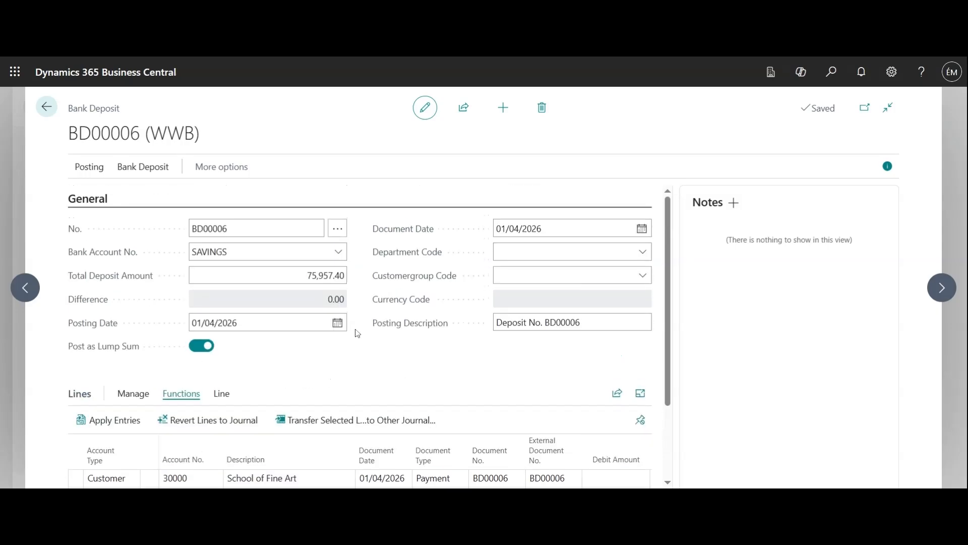
Step: Post the bank deposit, confirm the posting, and return to the home page
click(84, 170)
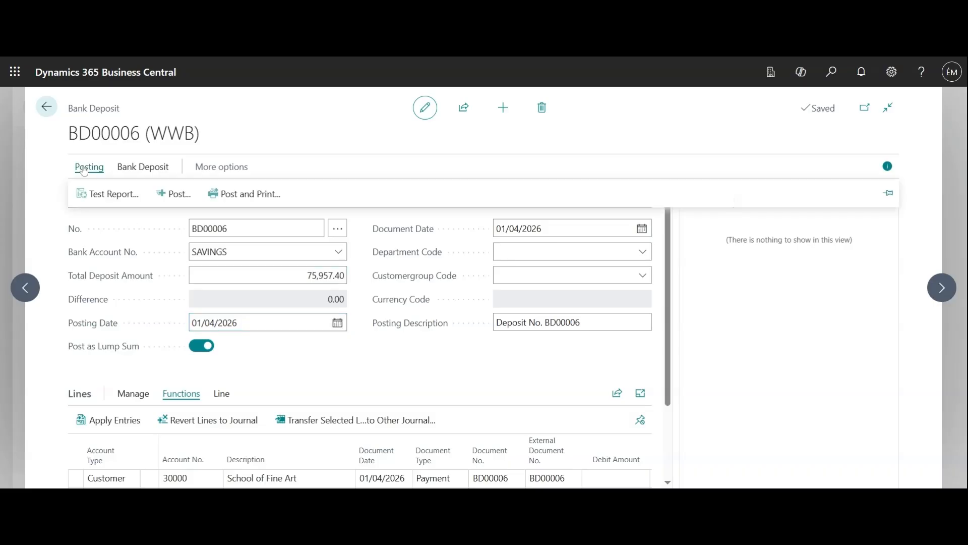
click(169, 197)
click(531, 323)
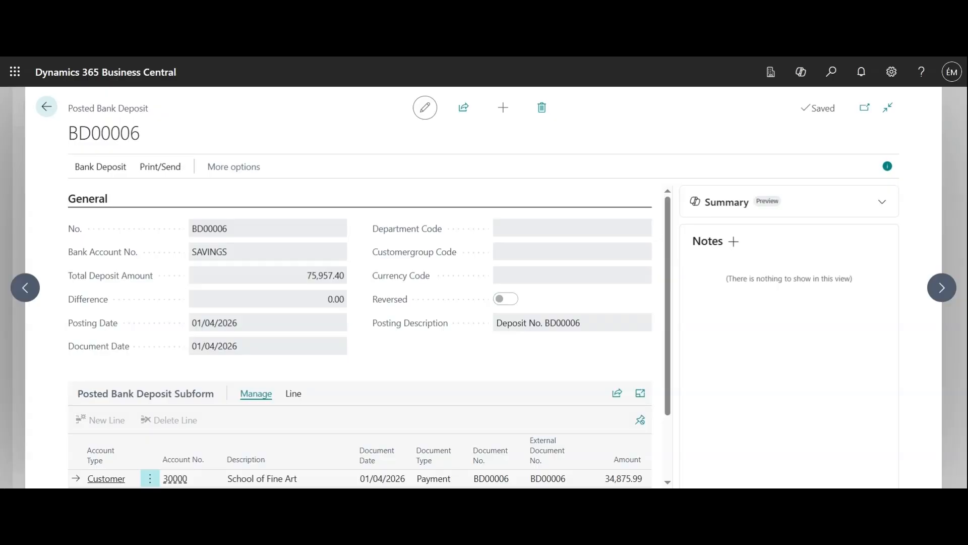
click(46, 107)
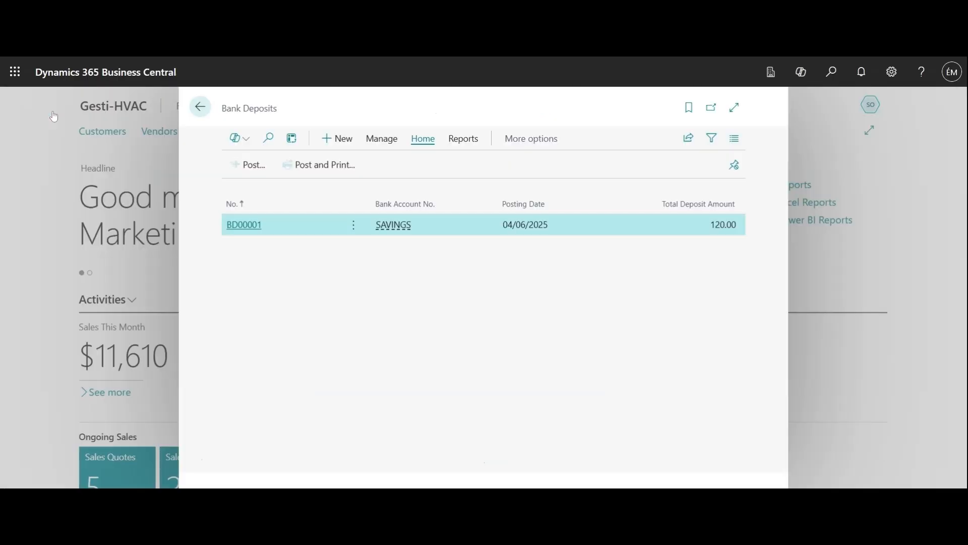
click(200, 106)
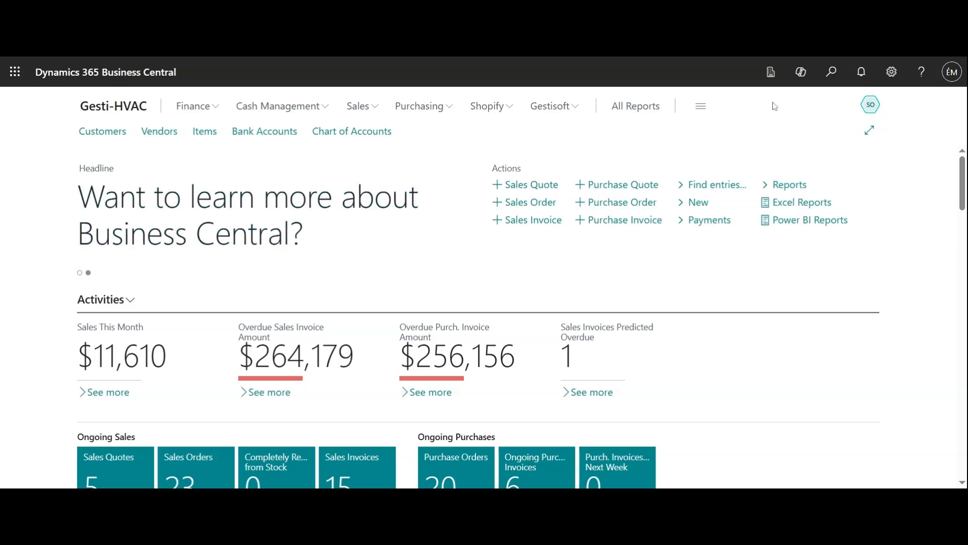
Step: Search for the Cash Receipt Journals page and open it
click(831, 71)
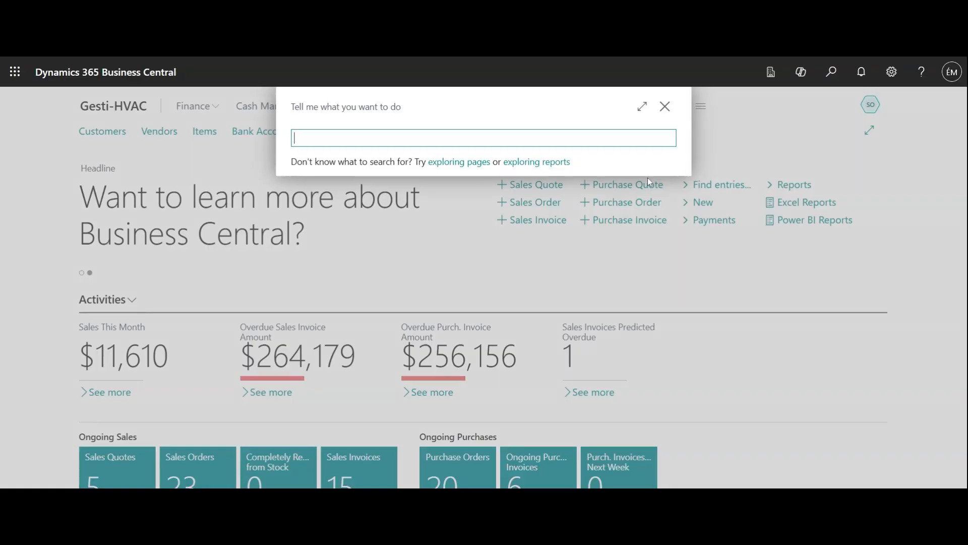
text(cash recript jo)
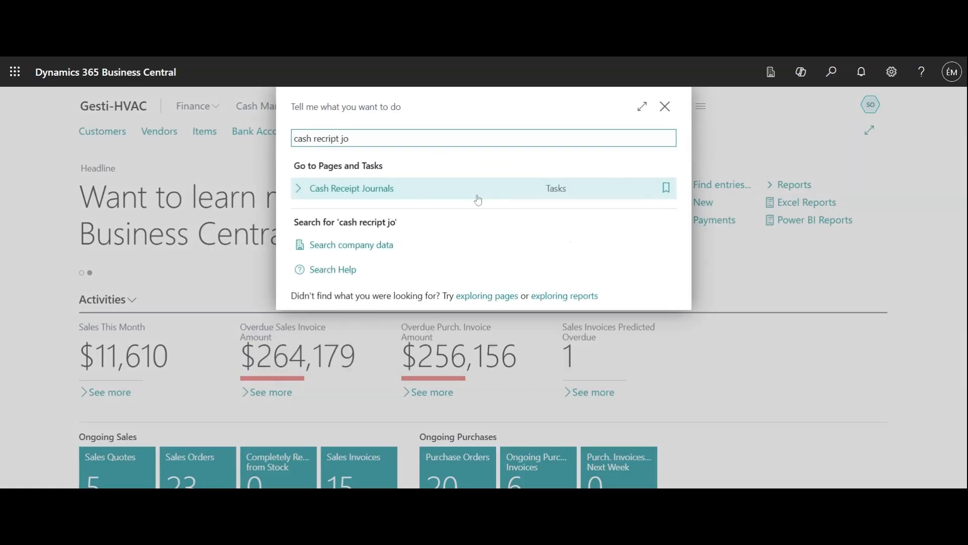
click(402, 190)
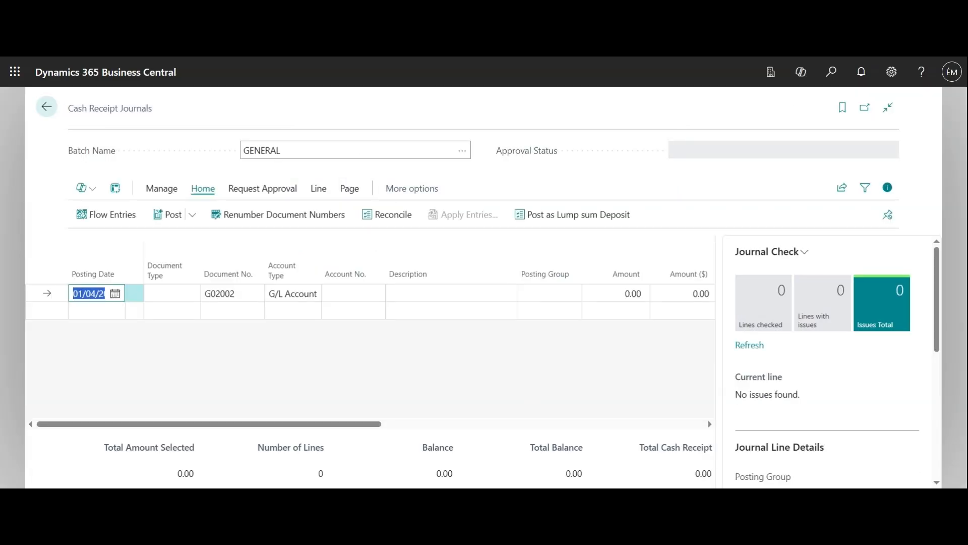
click(320, 354)
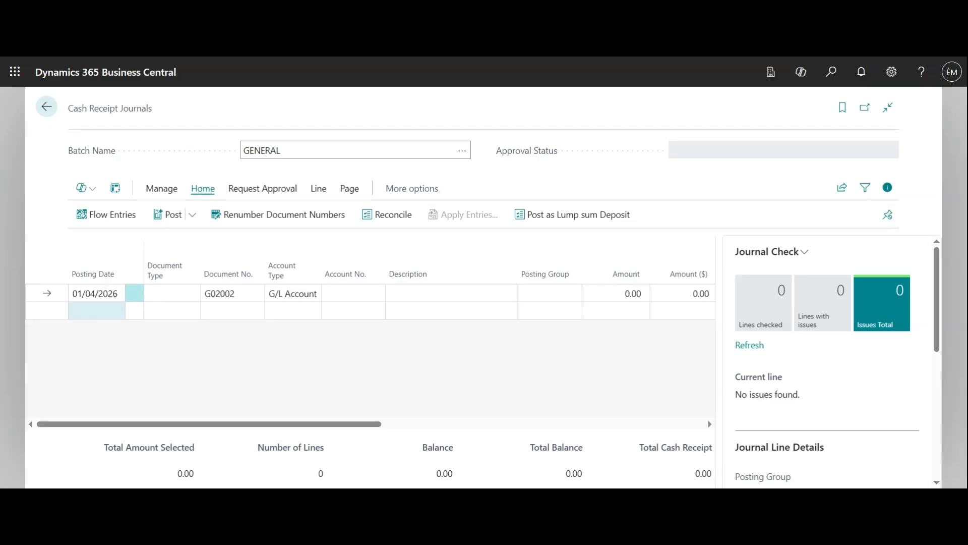
Step: Set the posting date to 03/04/2026 on the first journal line and 02/04/2026 on the second
click(95, 311)
click(115, 310)
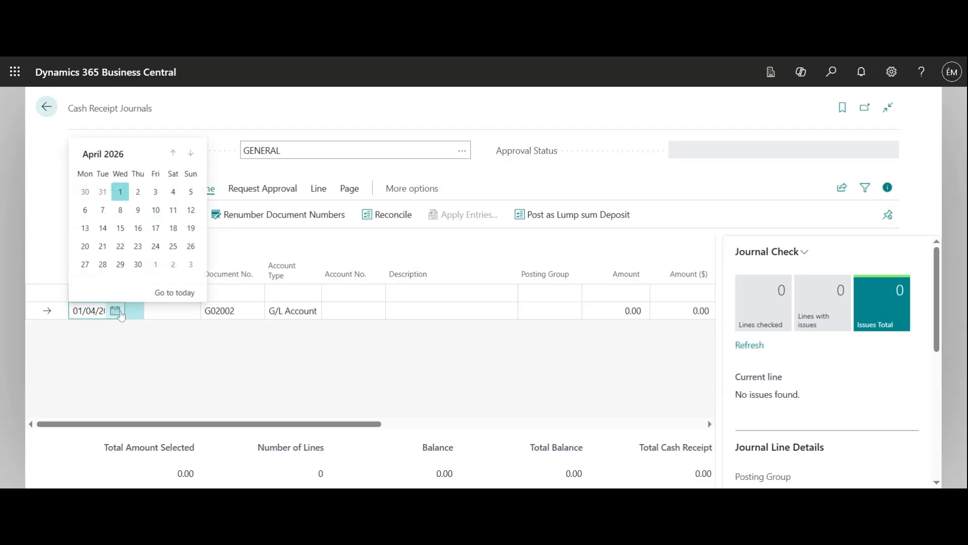
click(138, 192)
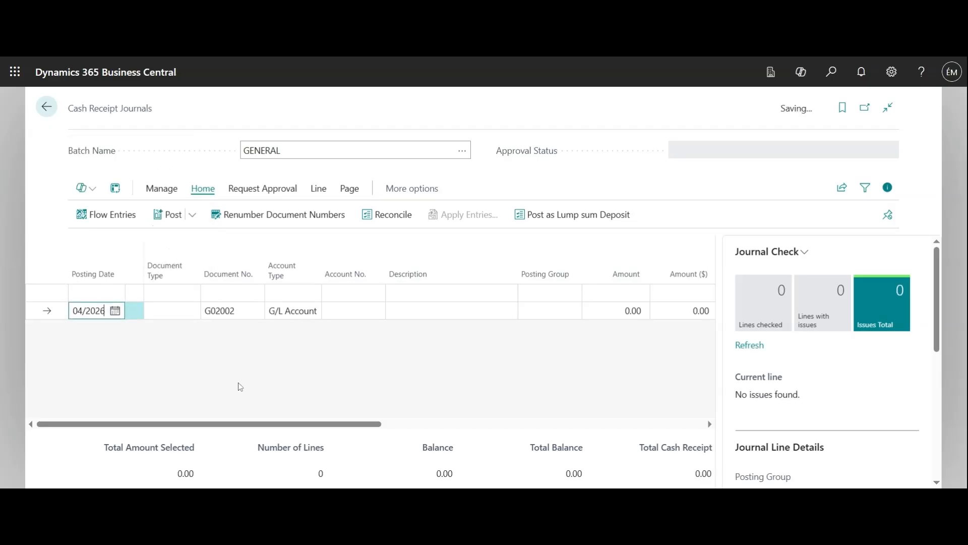
click(115, 293)
click(154, 357)
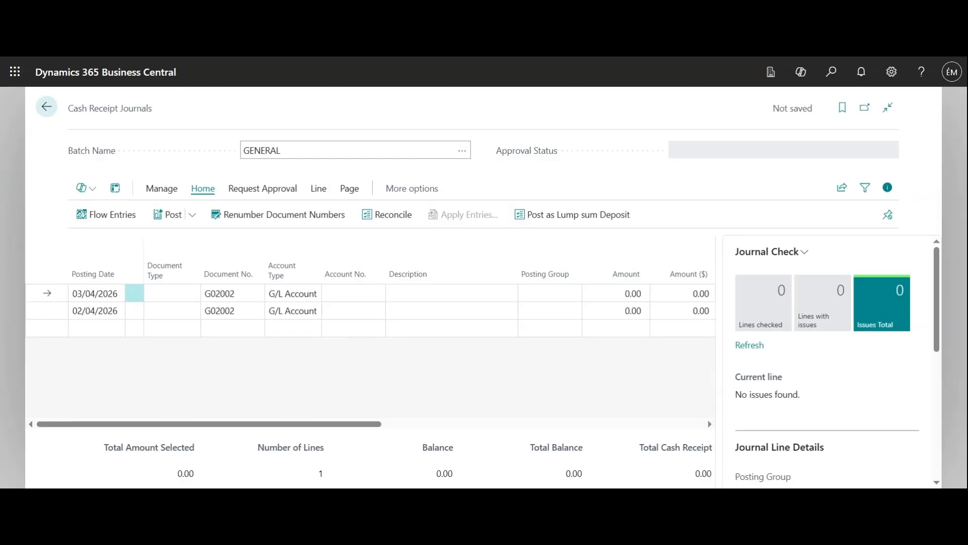
Step: Assign the Cash G/L account to both journal lines
click(353, 293)
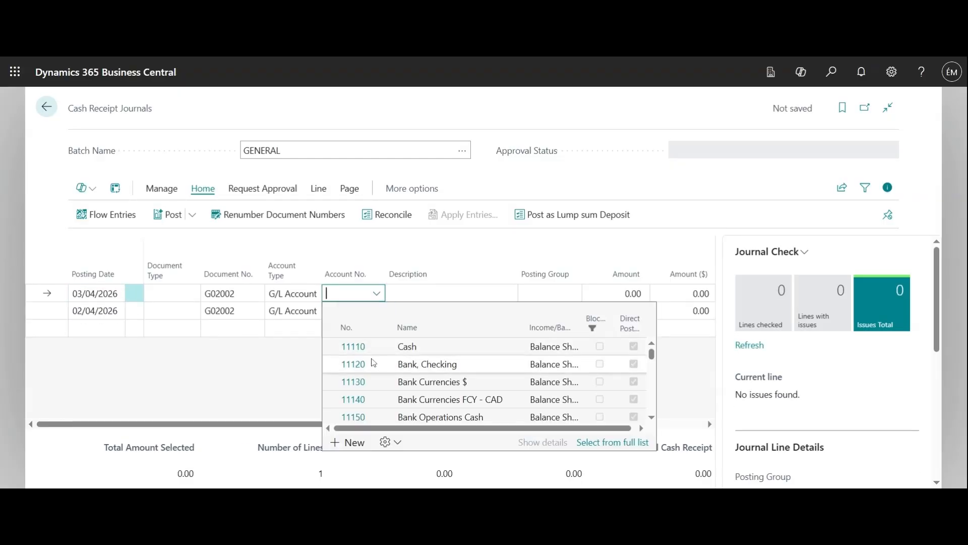
click(353, 346)
click(377, 314)
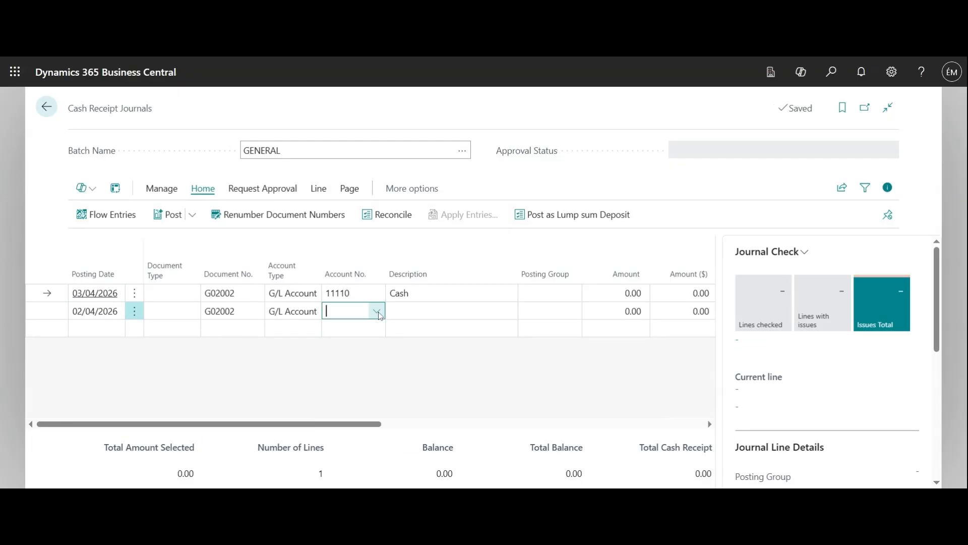
click(356, 363)
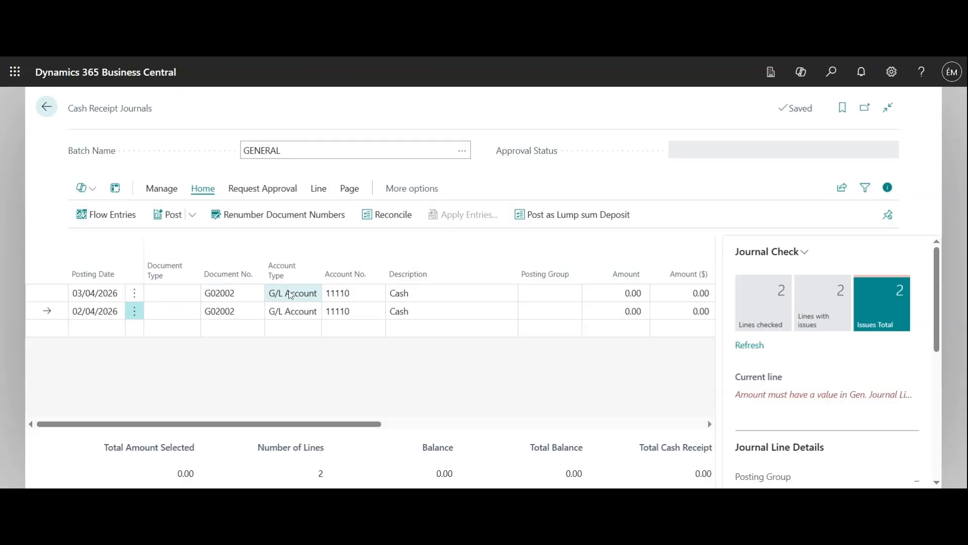
Step: Change the first journal line's account type to Customer and delete the second line, dated 02/04/2026
click(319, 299)
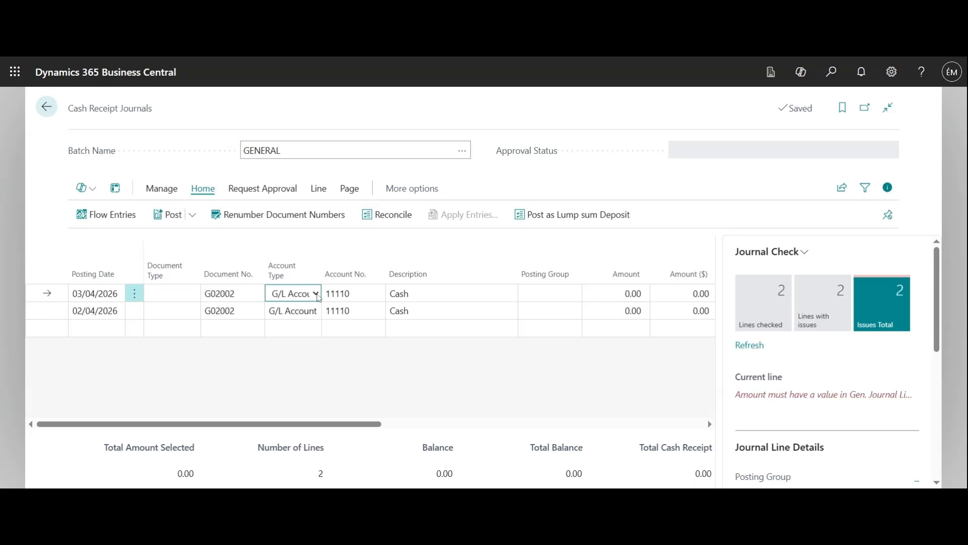
click(318, 323)
click(315, 312)
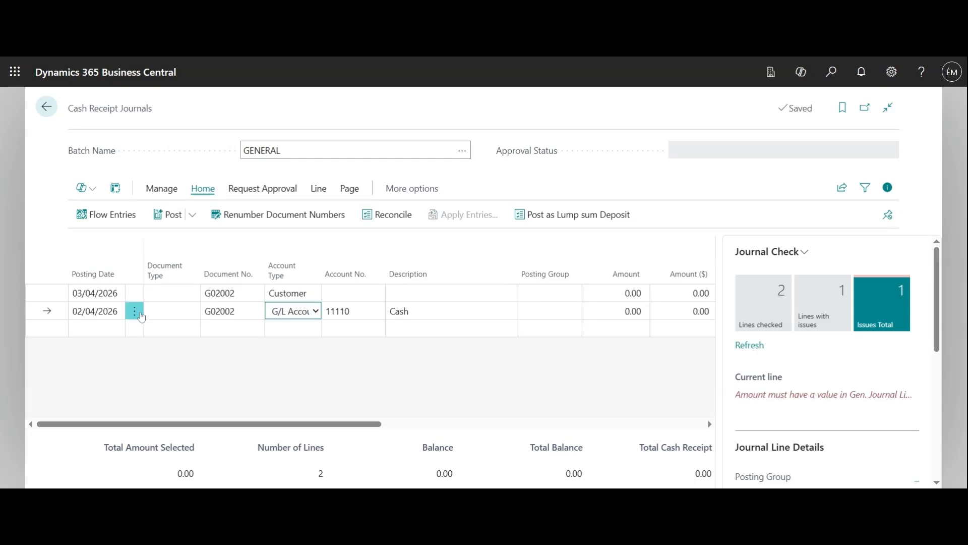
click(135, 311)
click(104, 401)
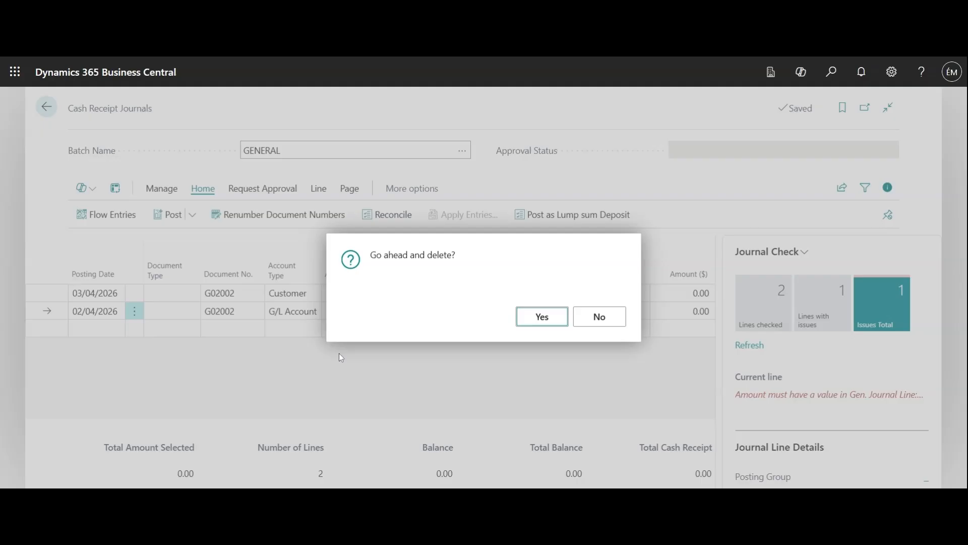
key(Return)
Step: Choose the customer Trey Research as the account on the remaining journal line
click(379, 297)
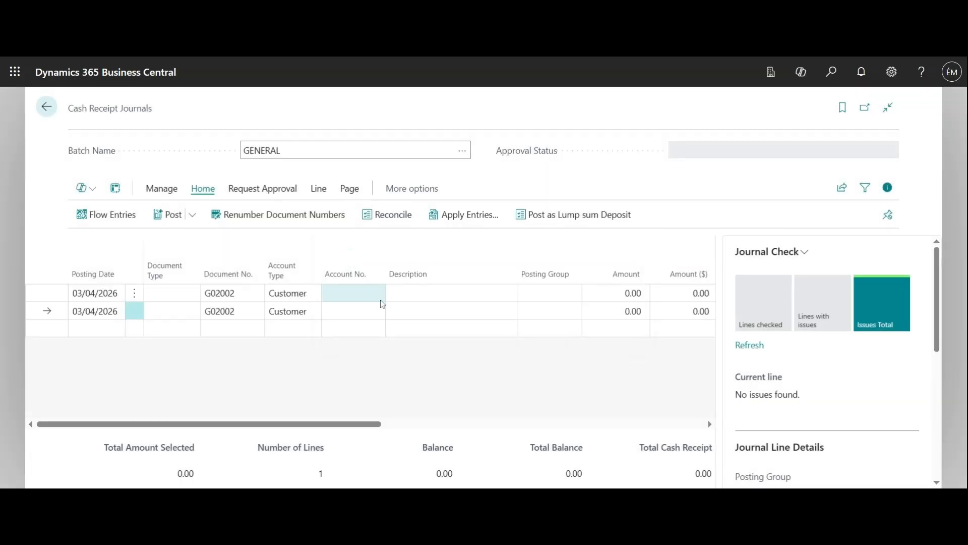
click(378, 295)
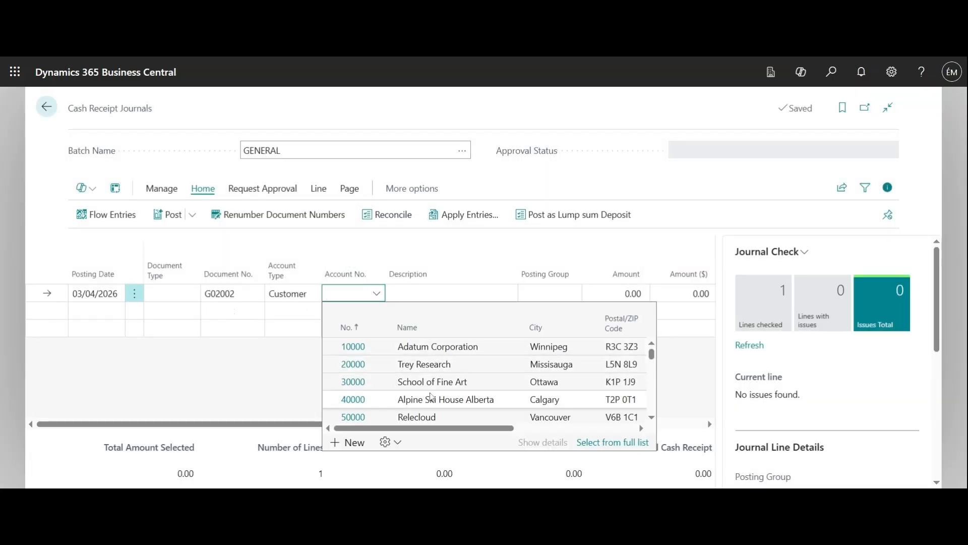
scroll(382, 403, down, 3)
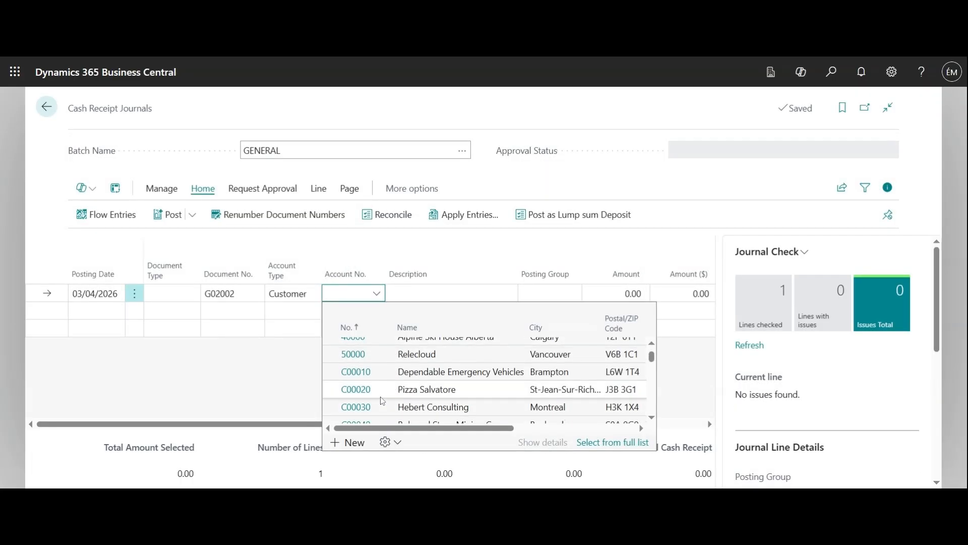
scroll(381, 398, up, 3)
click(353, 364)
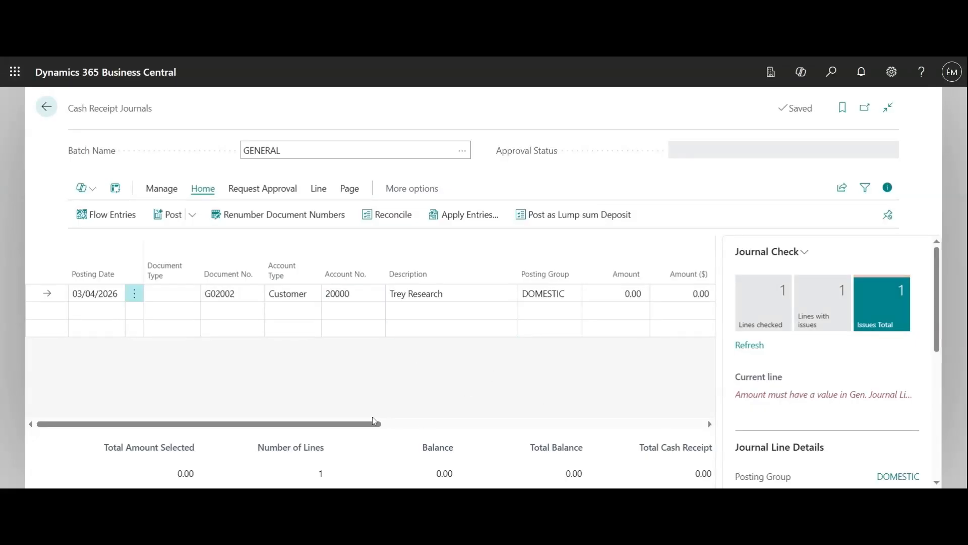
Step: Apply the Trey Research receipt to the entries for invoices S-INV102195 and S-INV102231
drag(371, 422, 329, 423)
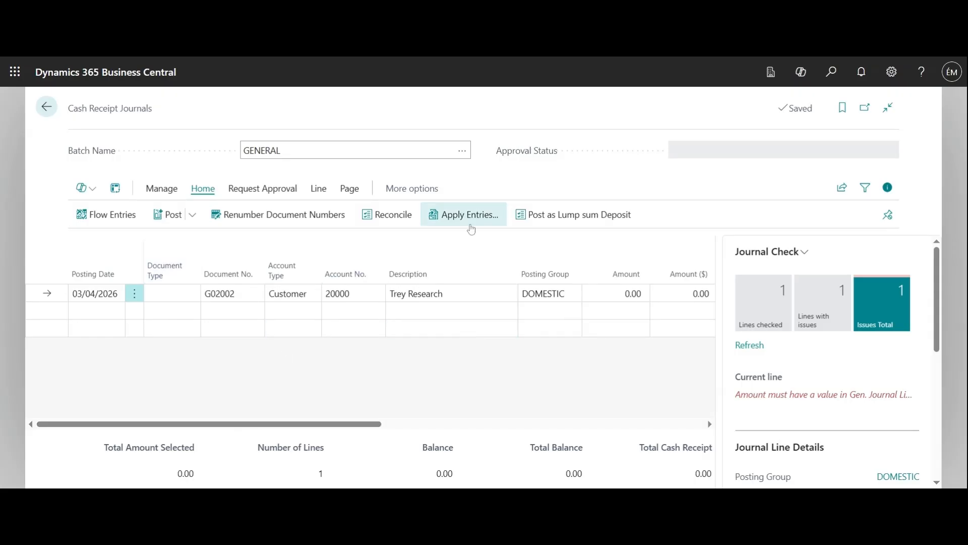
click(470, 223)
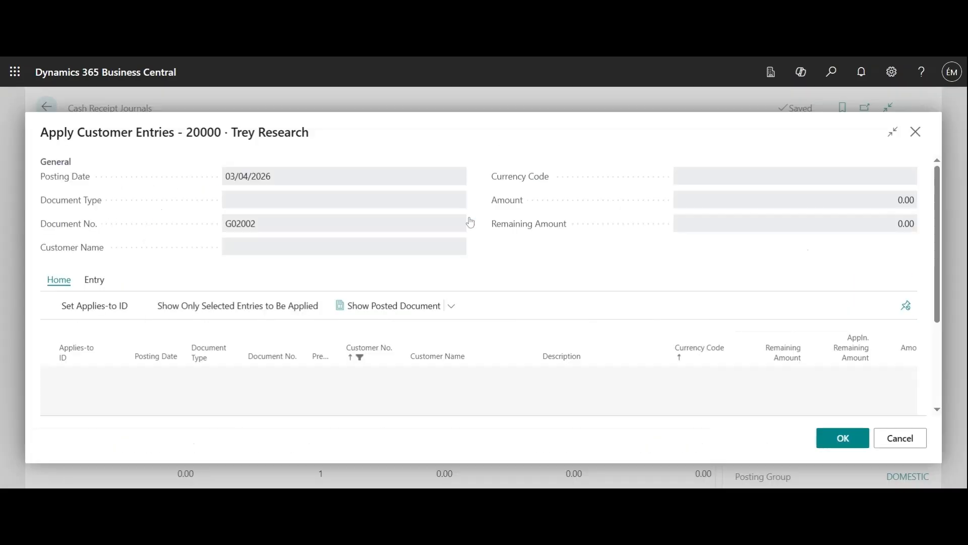
scroll(620, 286, down, 1)
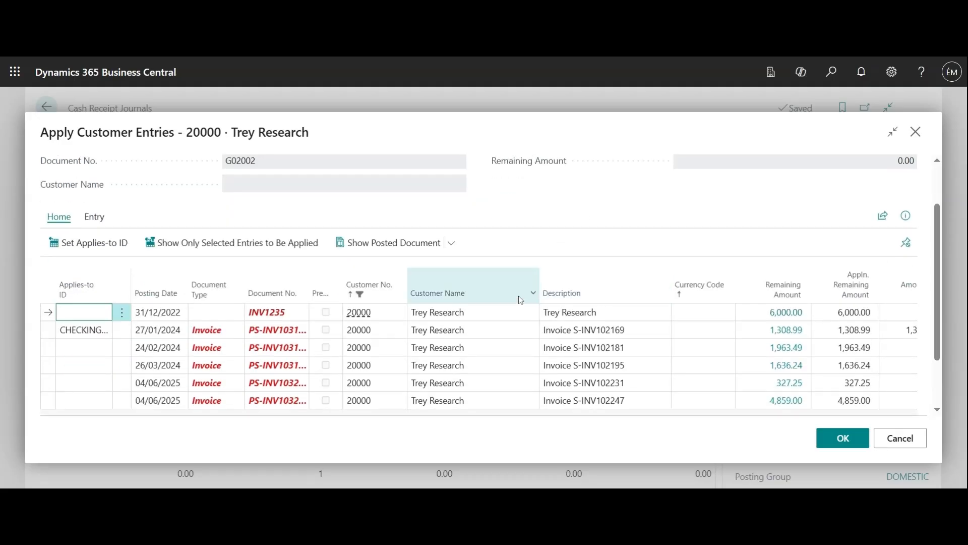
scroll(522, 300, down, 2)
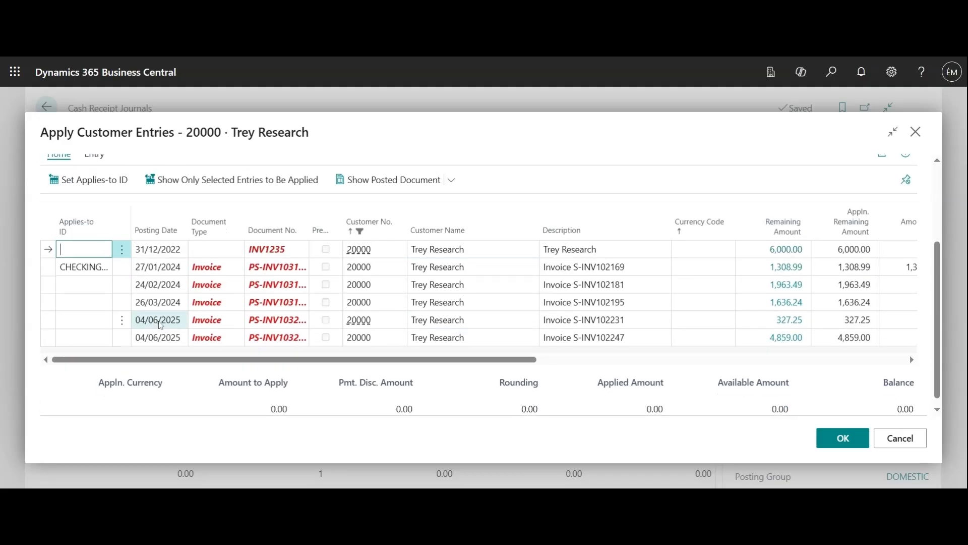
click(49, 308)
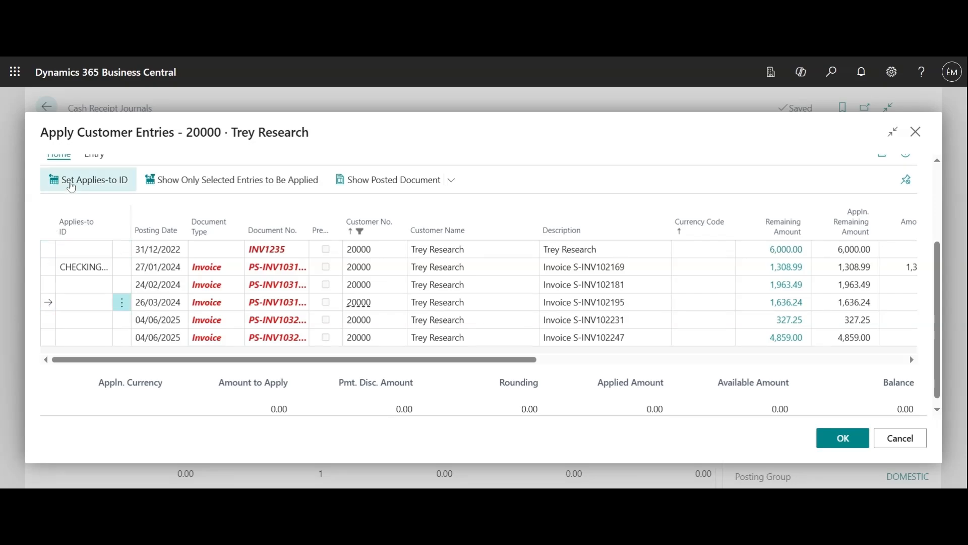
click(71, 187)
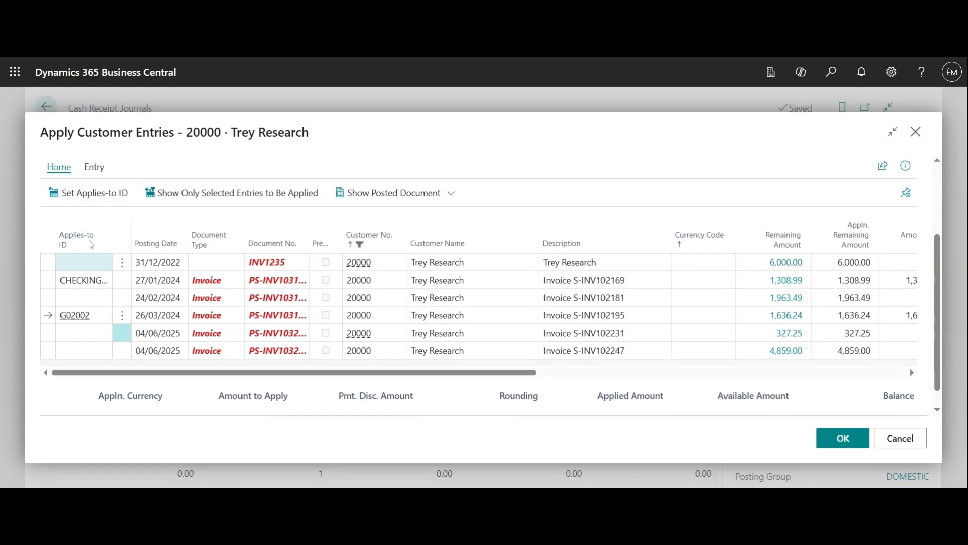
click(87, 203)
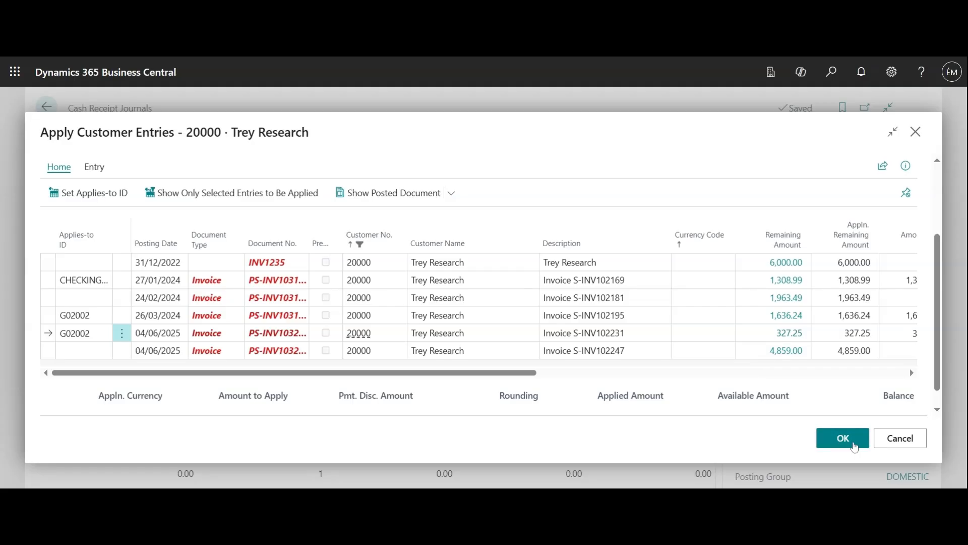
click(843, 438)
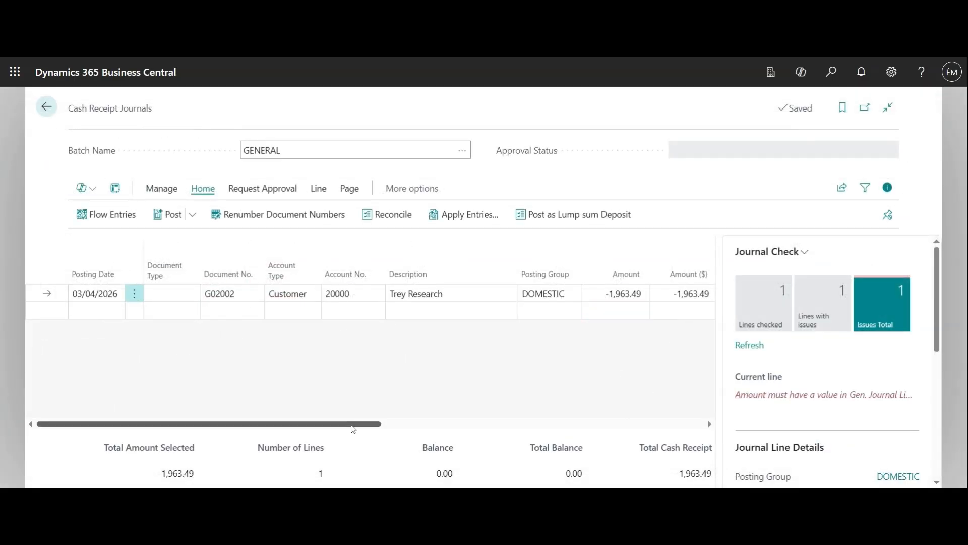
Step: Post the Trey Research cash receipt line, agreeing to continue with a posting date after the working date
drag(354, 425, 473, 427)
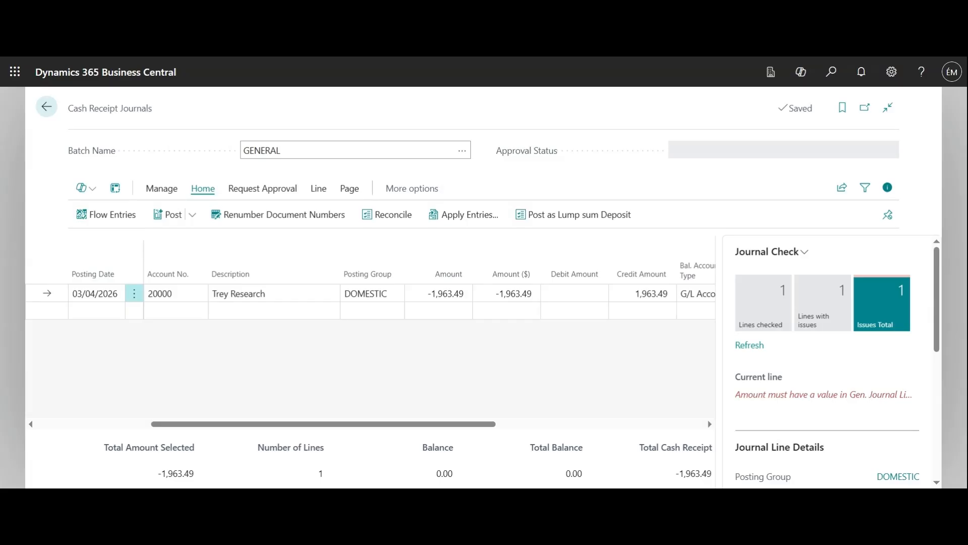
drag(449, 423, 305, 431)
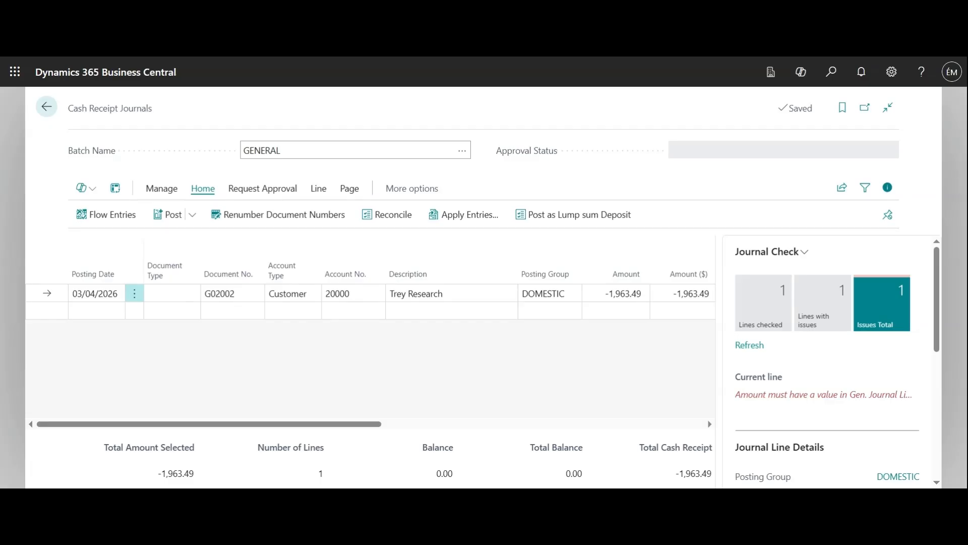
click(165, 215)
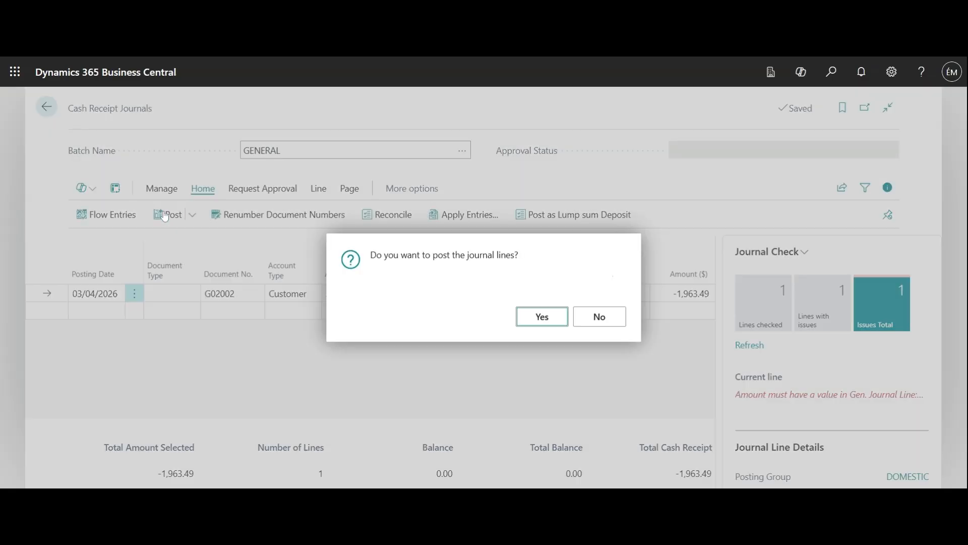
click(557, 317)
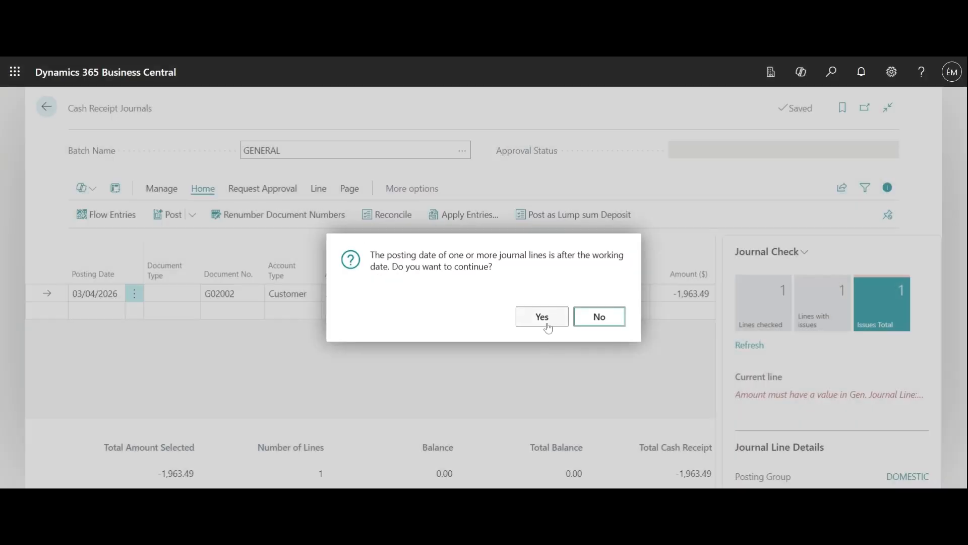
click(548, 318)
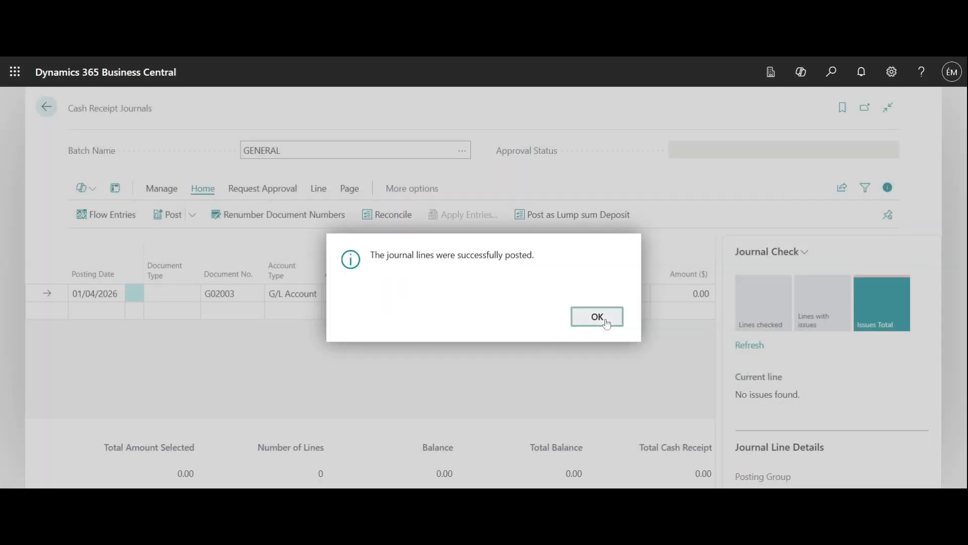
Step: Dismiss the posting message, leave the cash receipt journal and open the list of sales credit memos
click(605, 318)
click(51, 105)
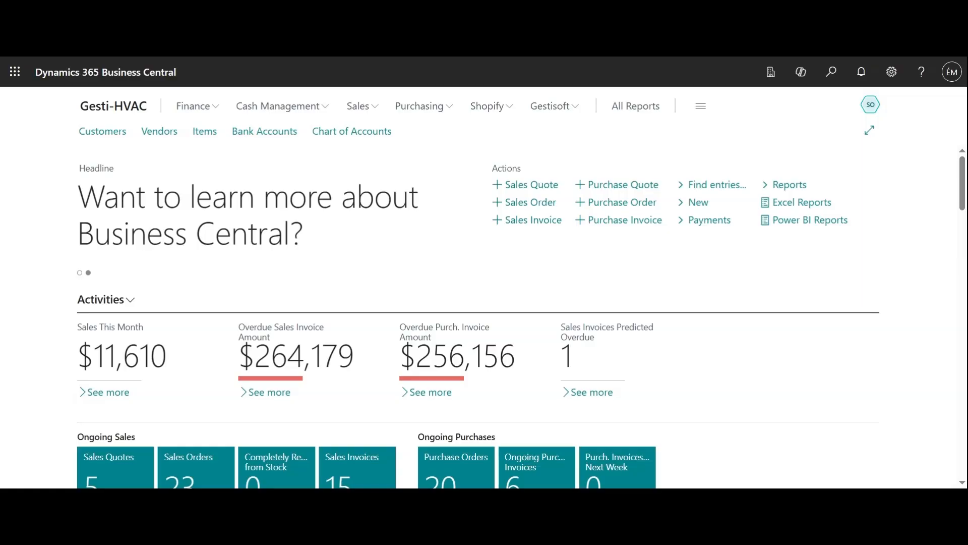
click(832, 72)
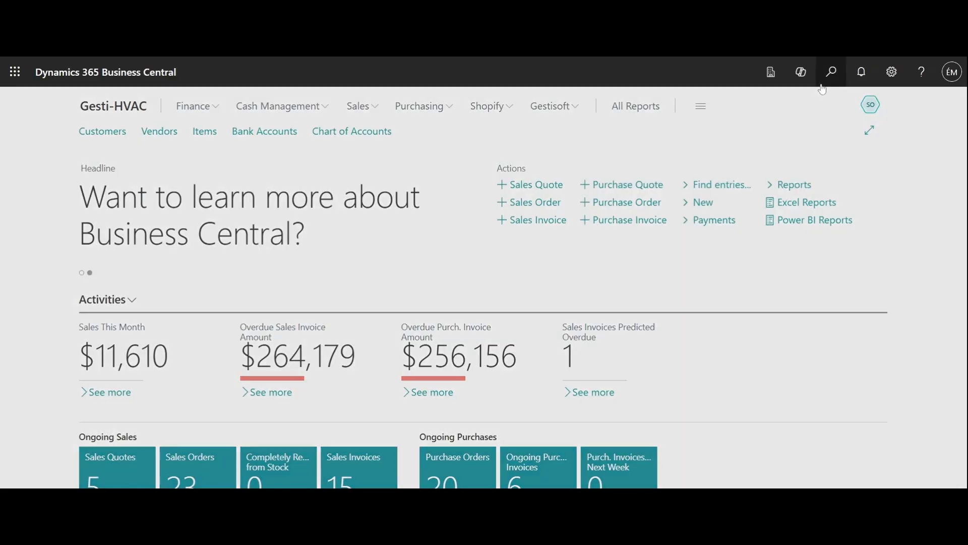
text(sales crdu)
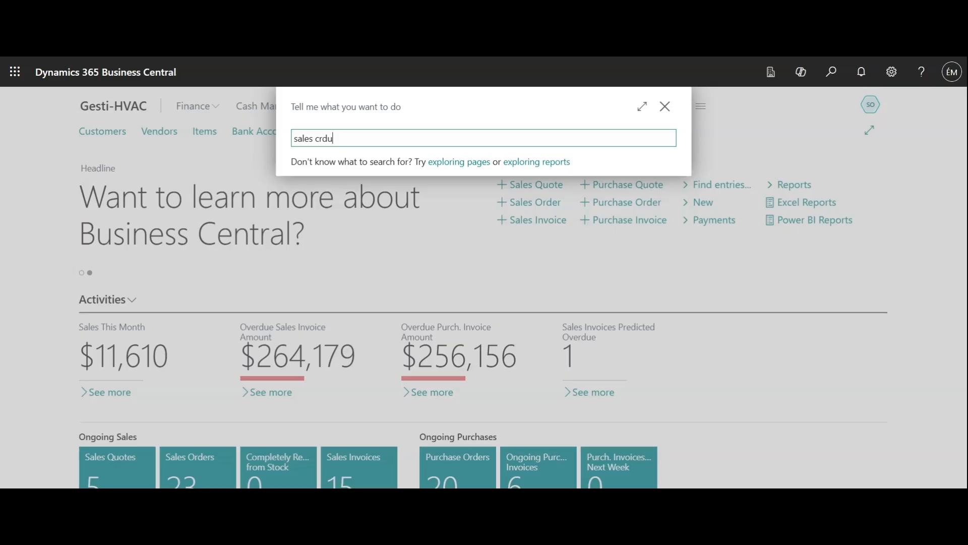
key(BackSpace)
text(it )
text( me)
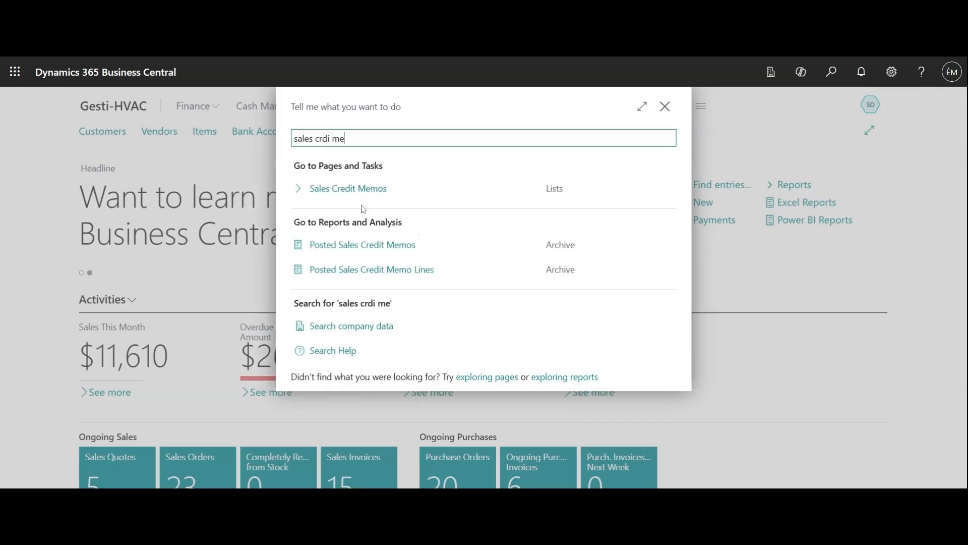
click(359, 190)
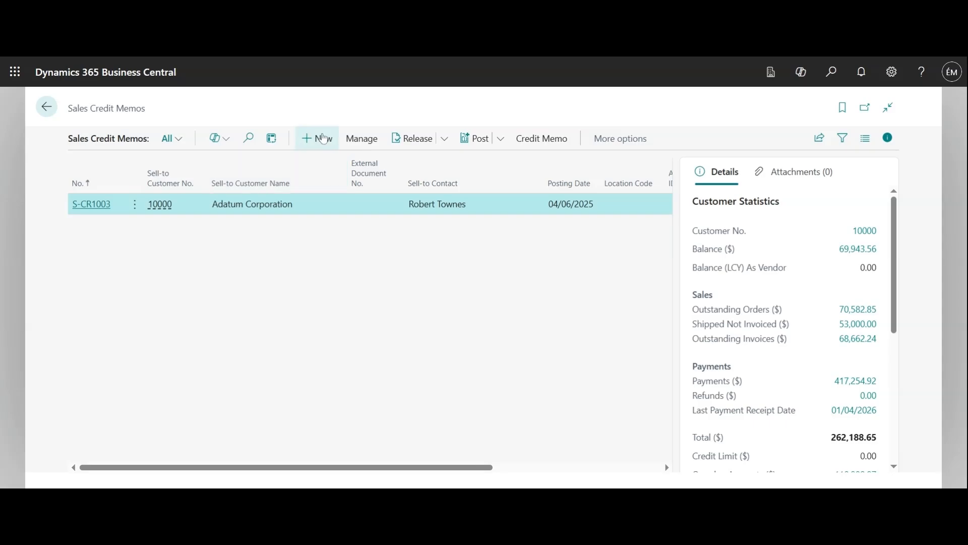
Step: Create a new sales credit memo for the customer School of Fine Art and dismiss the overdue balance notification
click(323, 138)
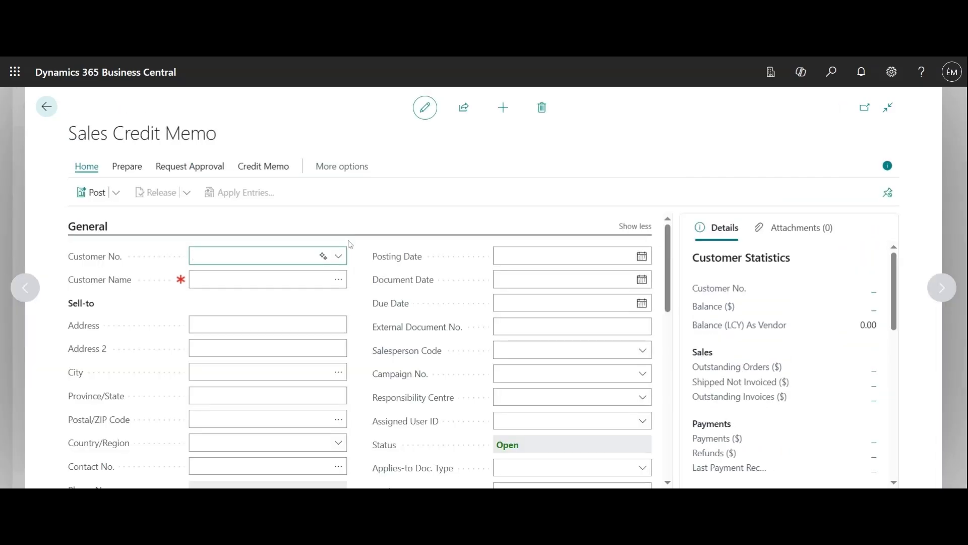
click(340, 256)
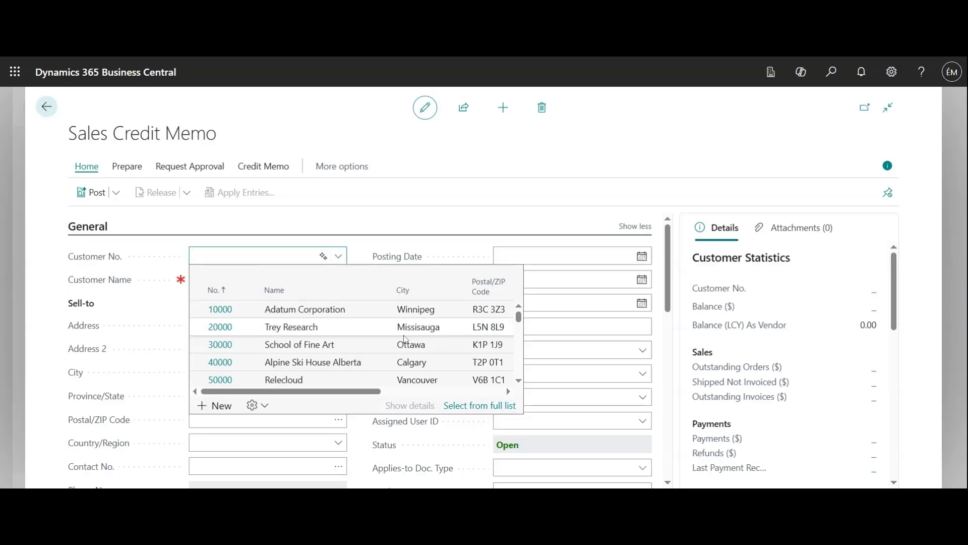
click(228, 351)
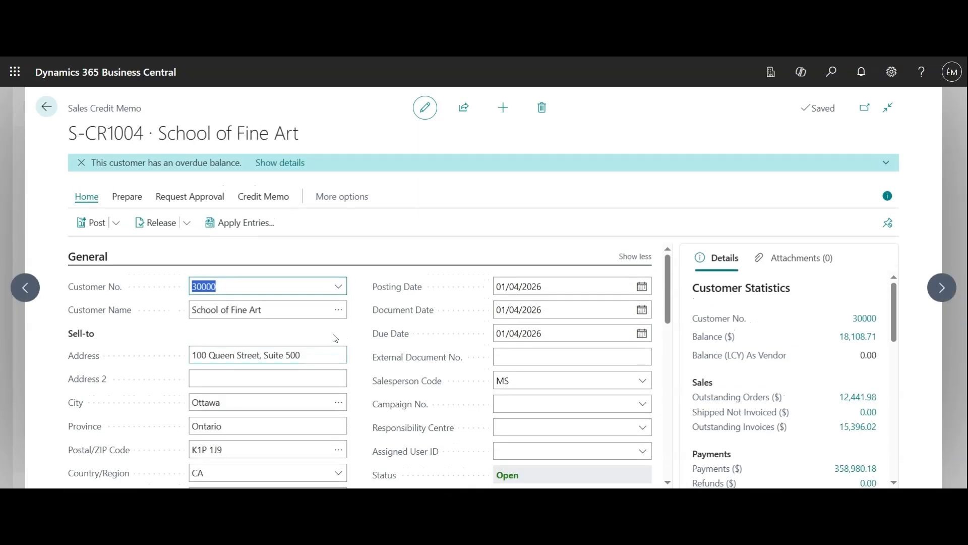
click(81, 162)
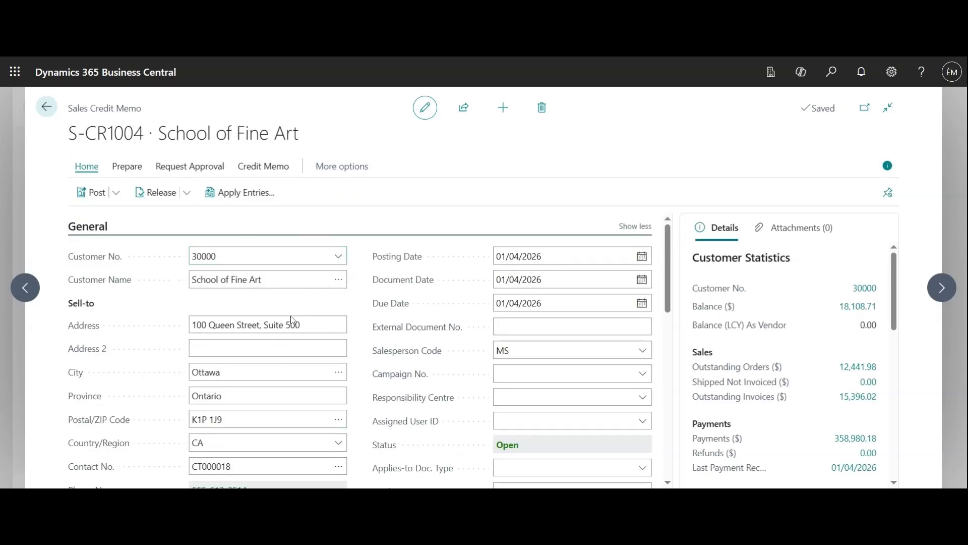
Step: Set the type of the credit memo's first line to G/L Account
scroll(268, 328, down, 2)
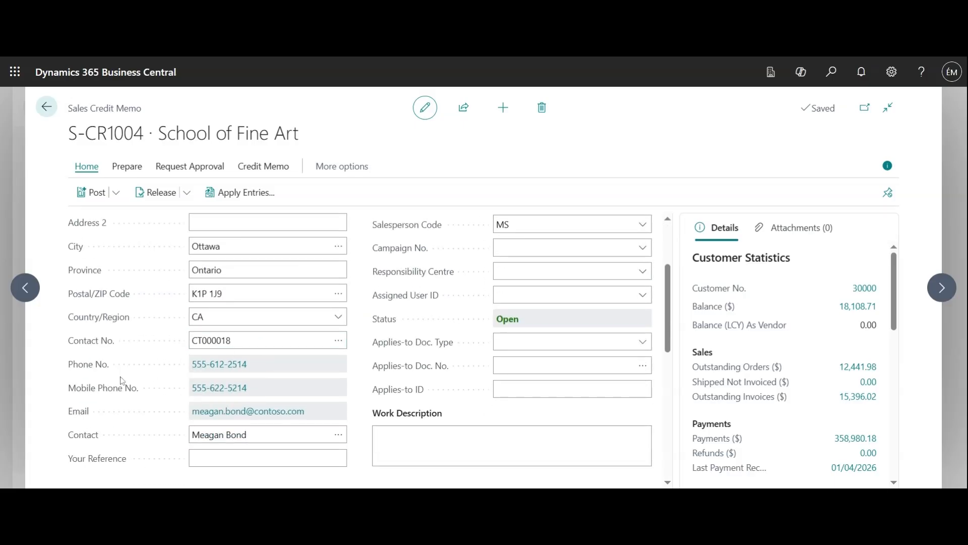
scroll(215, 404, down, 1)
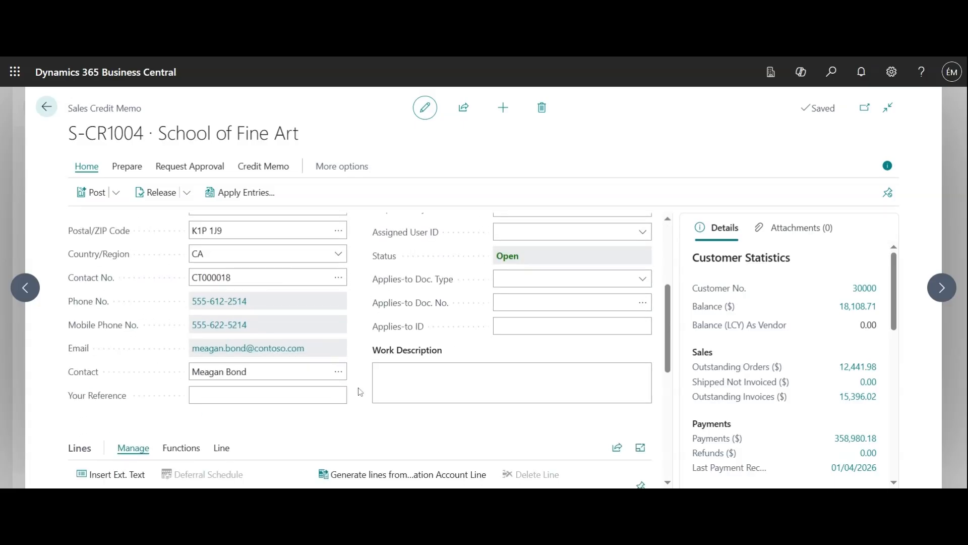
scroll(360, 391, up, 3)
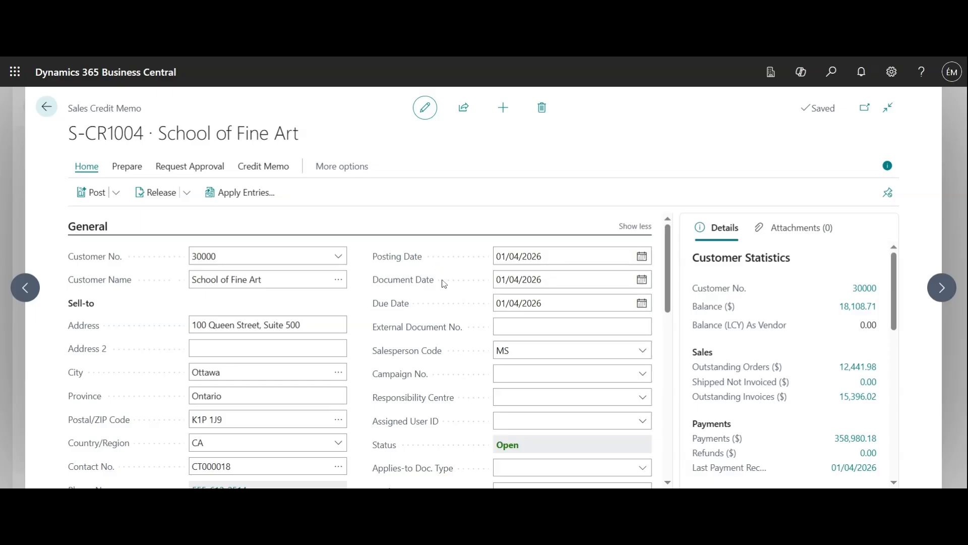
scroll(444, 282, down, 3)
scroll(443, 285, down, 5)
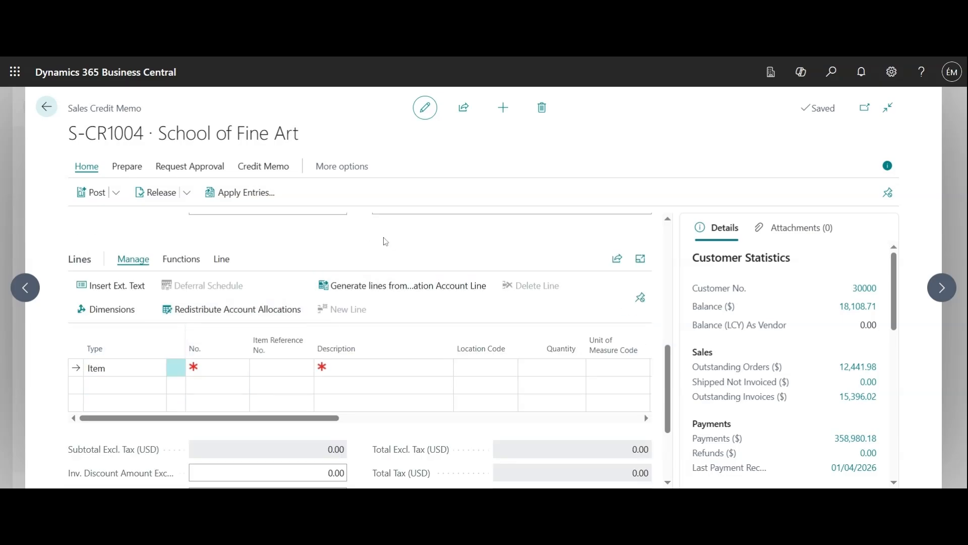
click(162, 373)
click(158, 373)
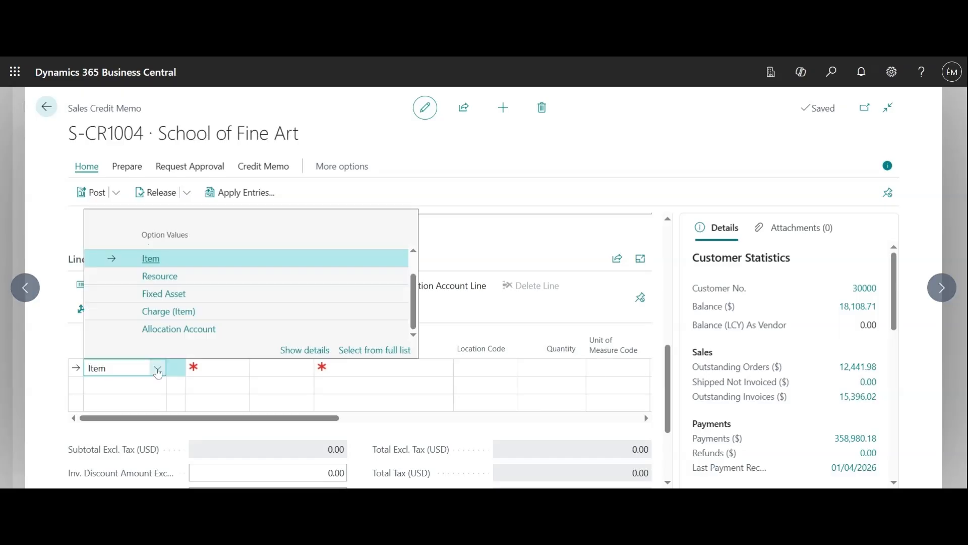
scroll(166, 283, up, 1)
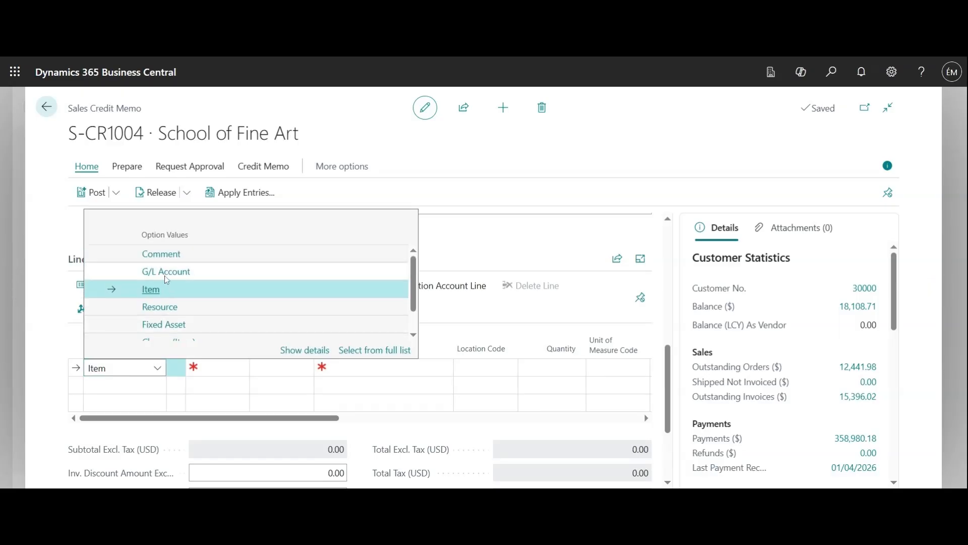
click(167, 272)
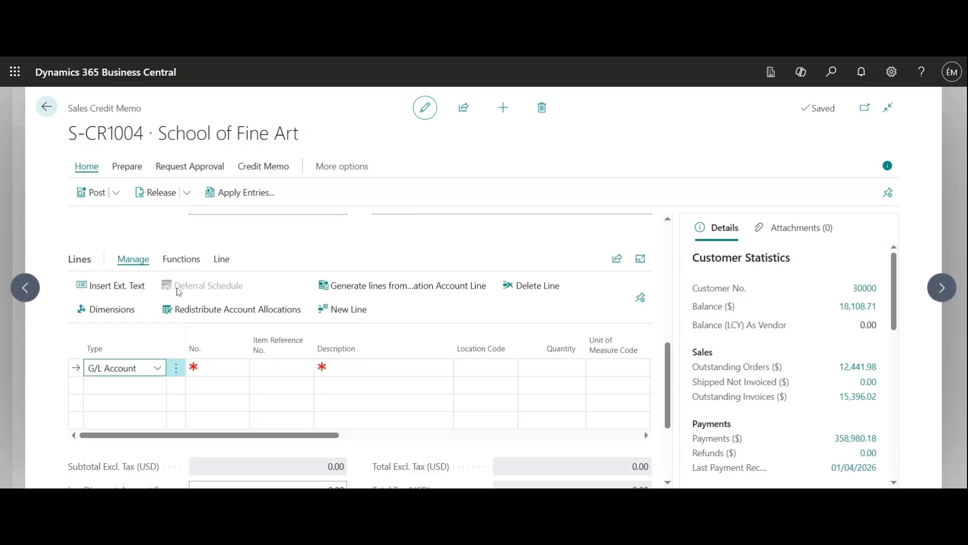
click(167, 373)
scroll(189, 311, down, 2)
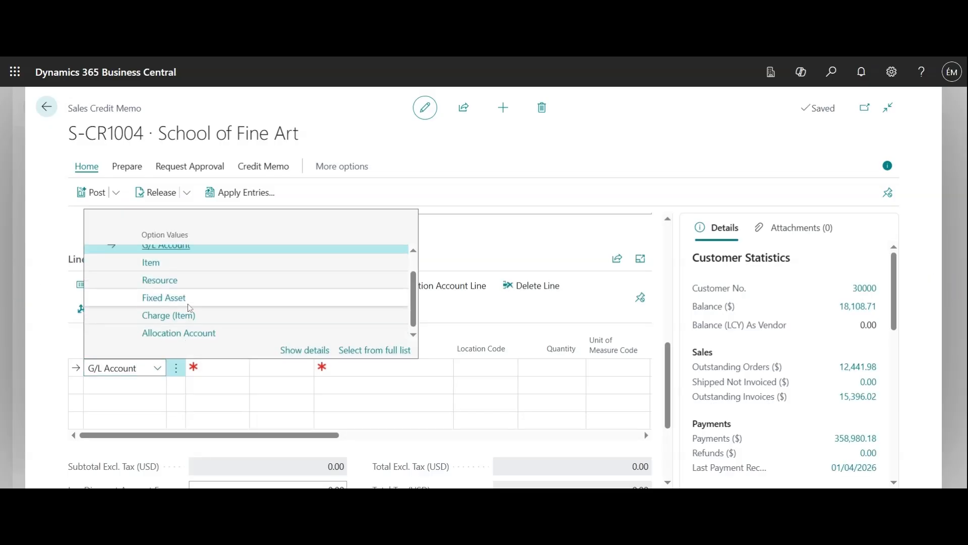
scroll(186, 309, up, 2)
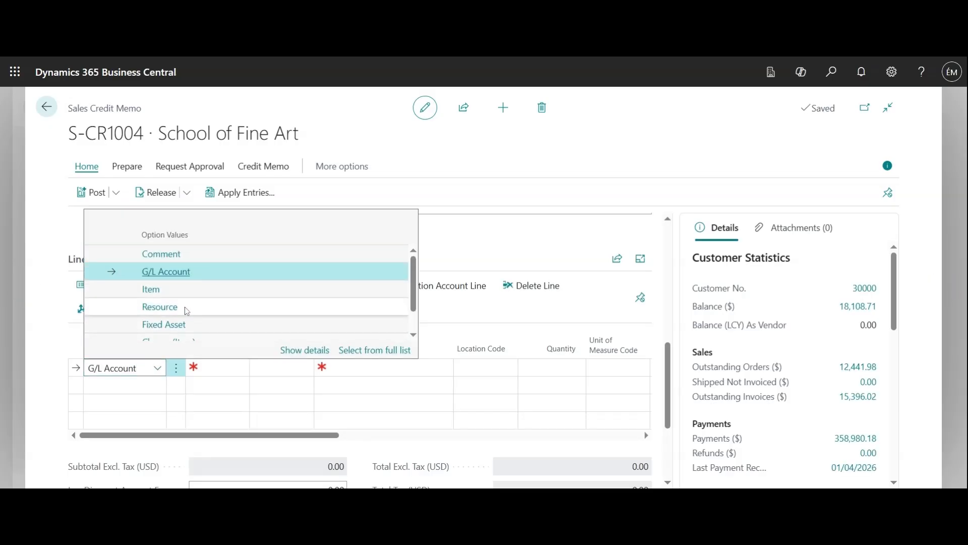
click(468, 246)
Step: Choose G/L account 11110 Cash for the credit memo line and set its quantity to 1
click(245, 369)
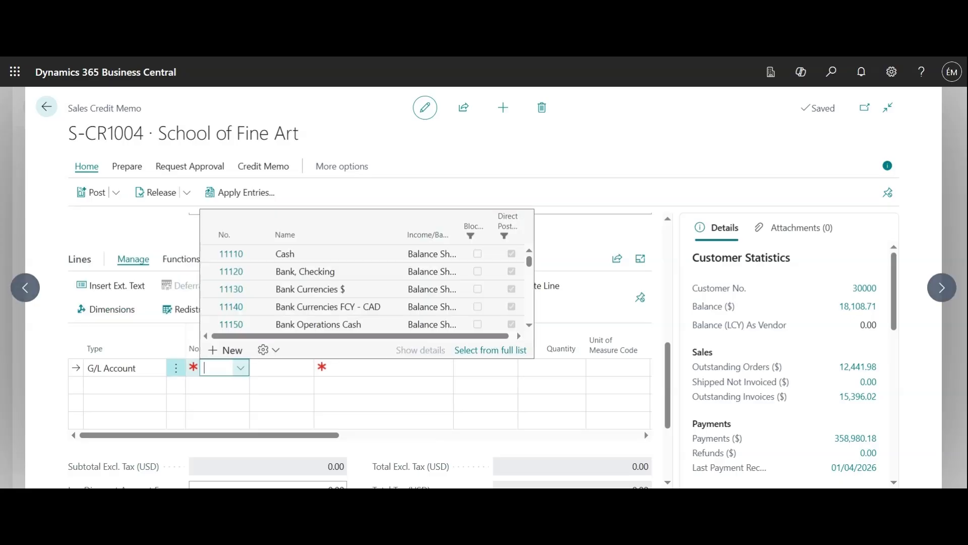
click(246, 370)
click(246, 370)
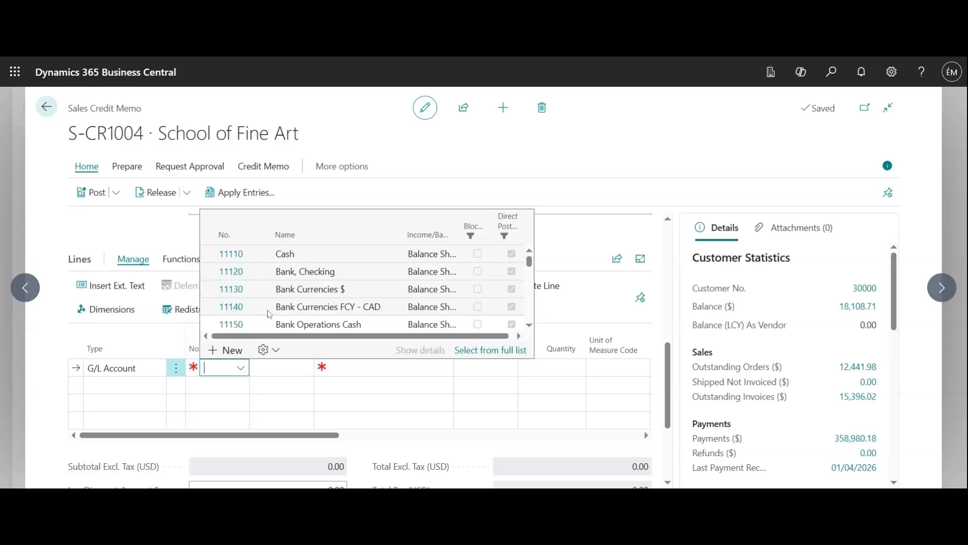
click(287, 255)
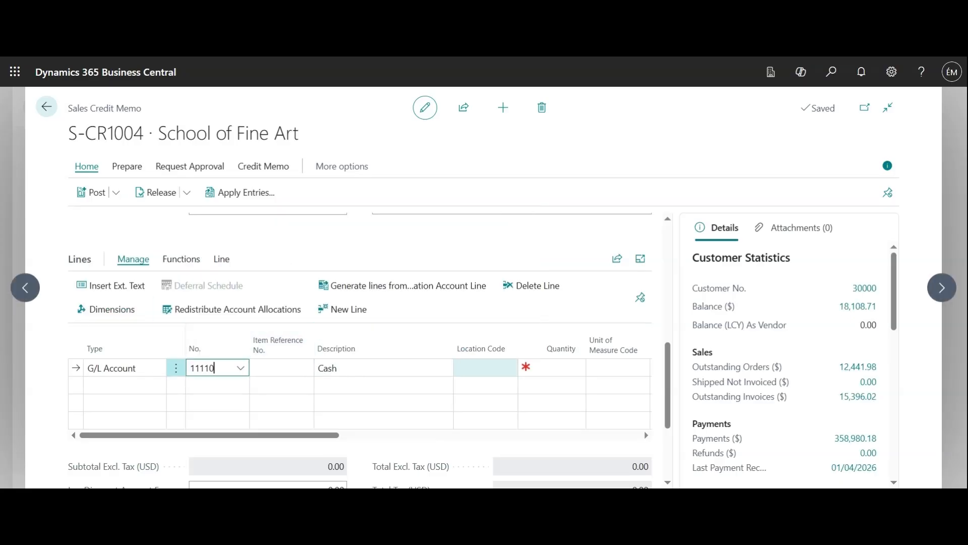
click(553, 368)
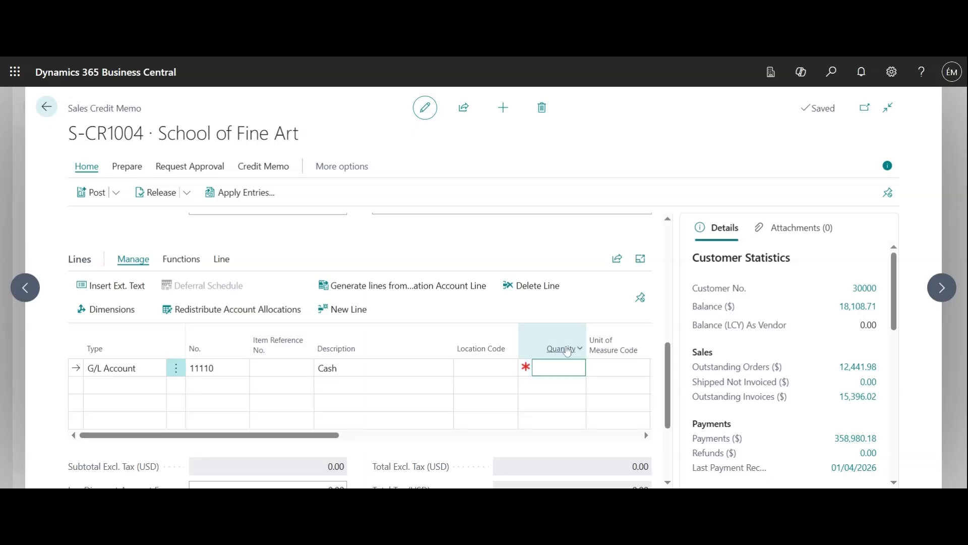
text(1)
click(453, 317)
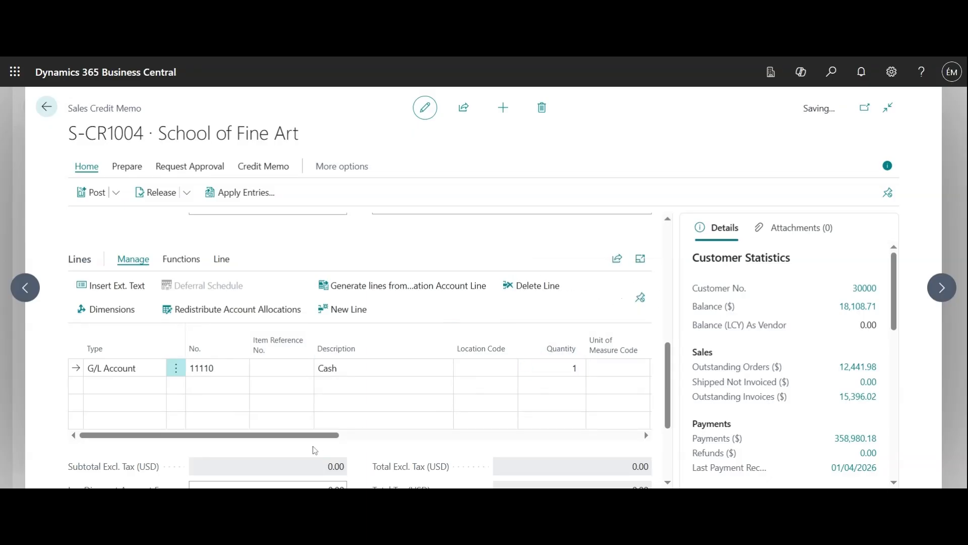
Step: Set the Cash line's unit price excluding tax to 25 and check the credit memo totals
drag(323, 436, 515, 443)
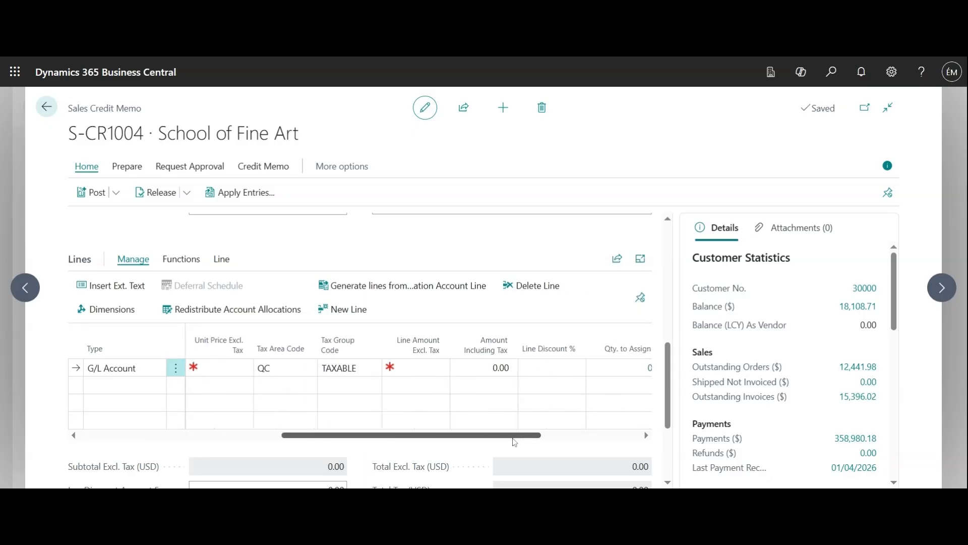
click(220, 367)
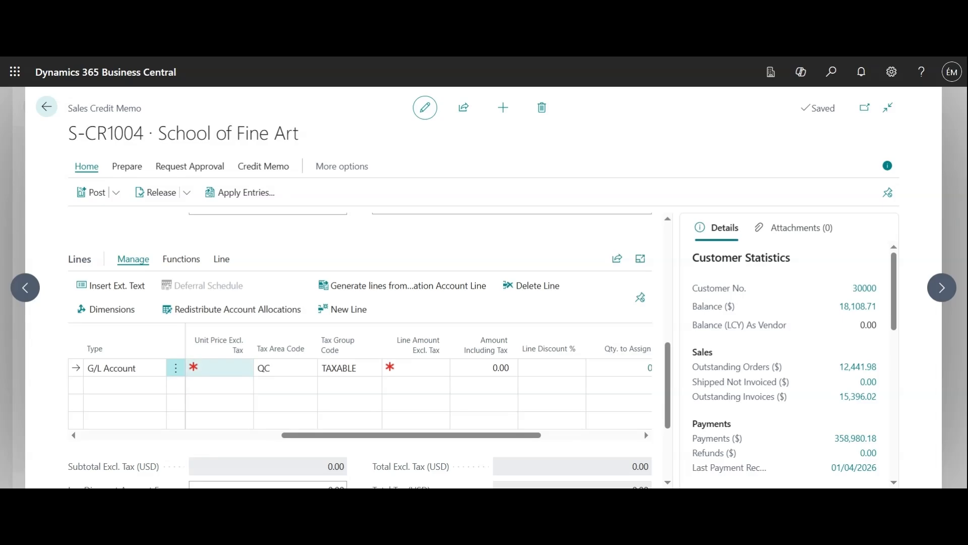
text(25)
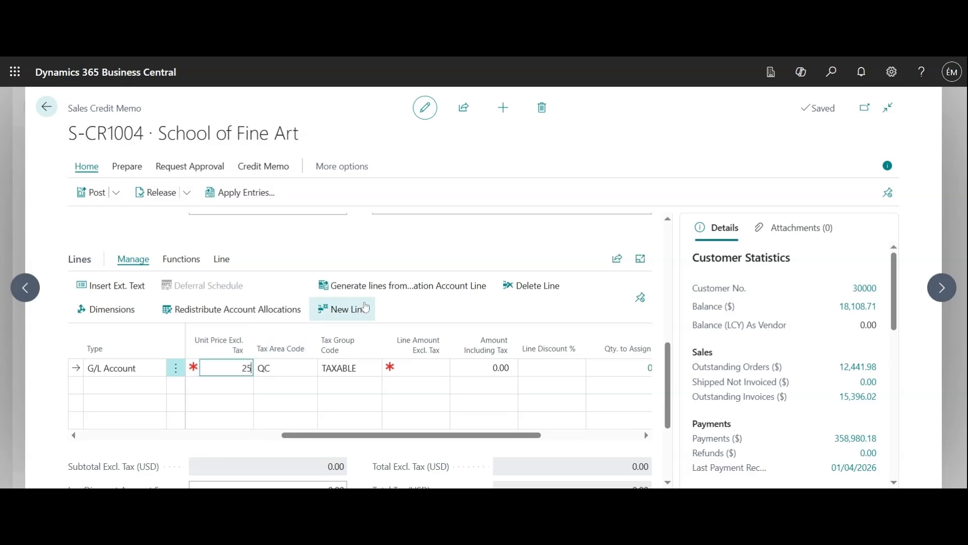
click(473, 247)
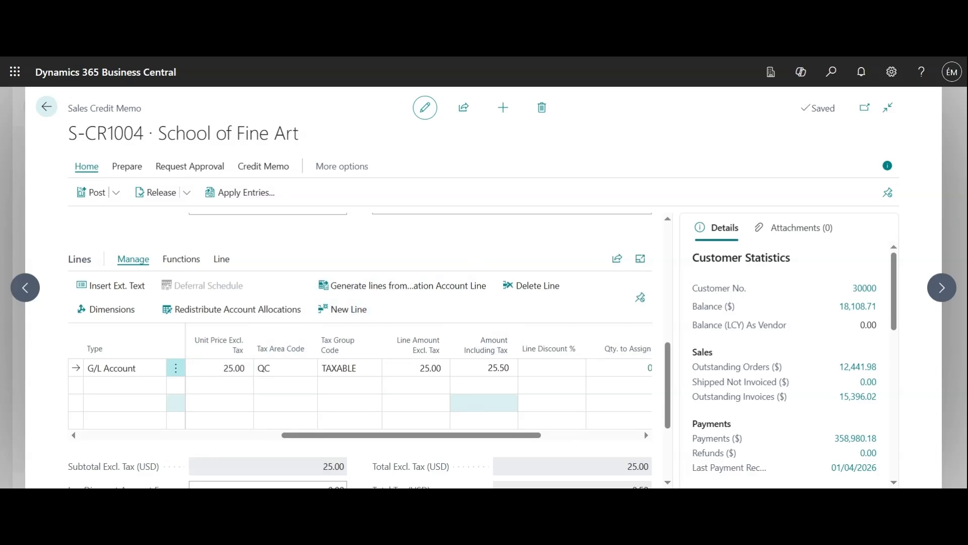
drag(463, 437, 255, 449)
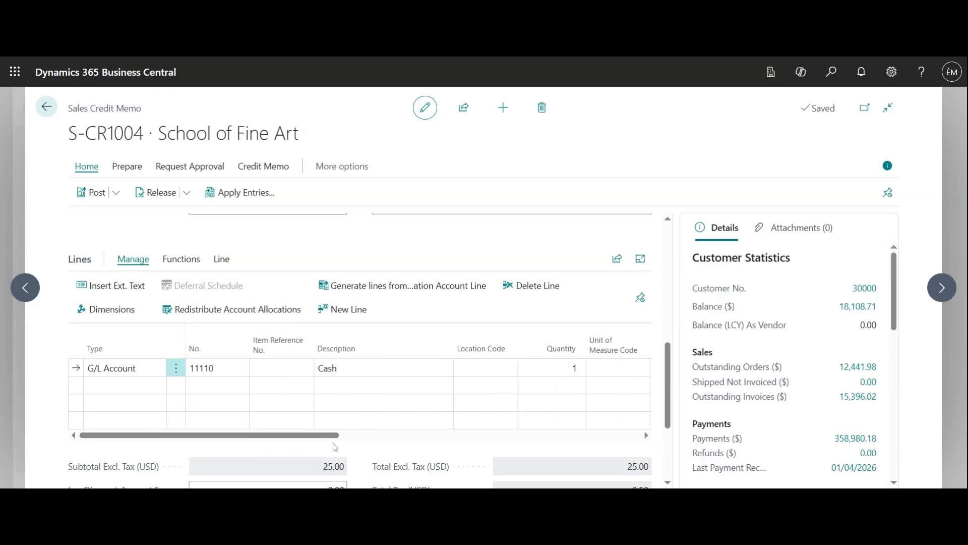
scroll(526, 416, down, 1)
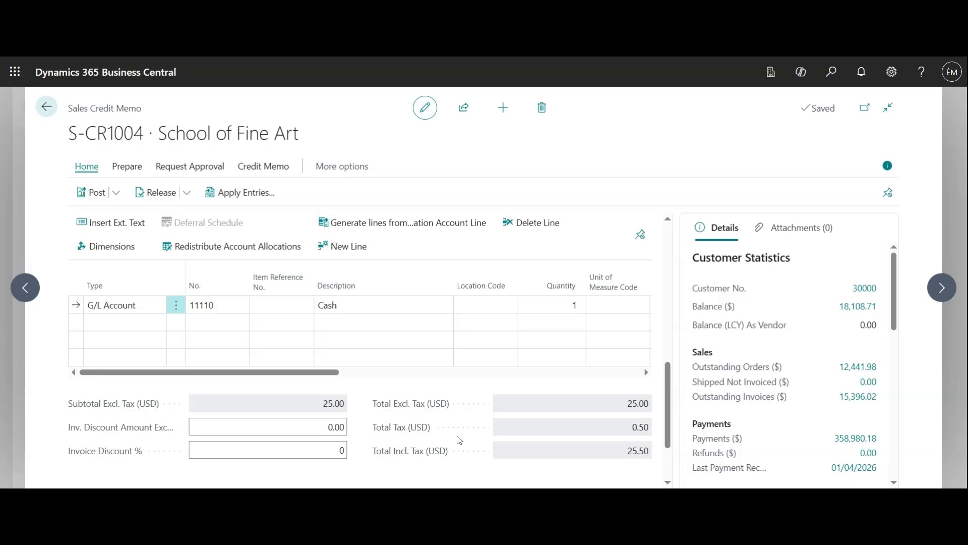
Step: Look up the School of Fine Art entries available for Applies-to Doc. No. and close the lookup without applying any
scroll(459, 440, up, 4)
scroll(459, 441, up, 1)
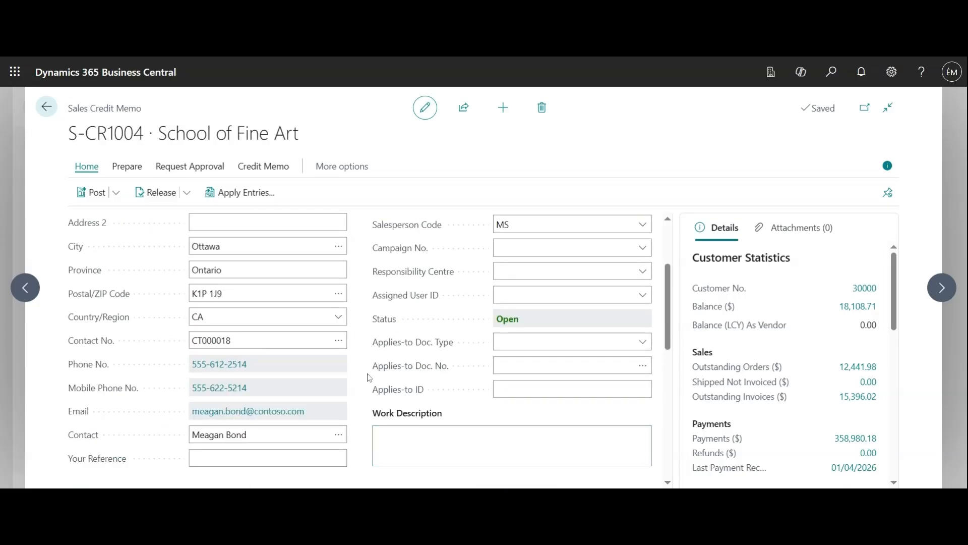
click(644, 369)
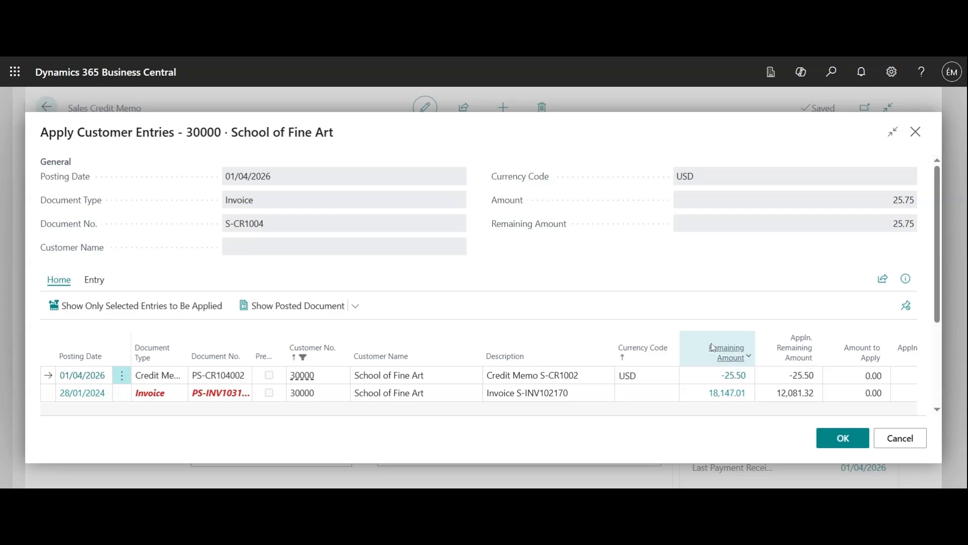
click(891, 439)
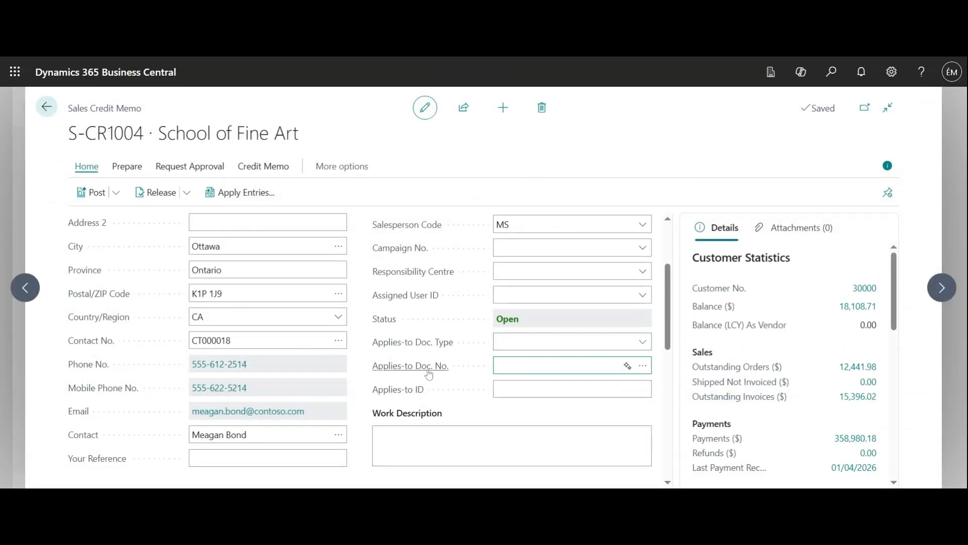
Step: Post the School of Fine Art sales credit memo and confirm the posting
scroll(429, 374, up, 3)
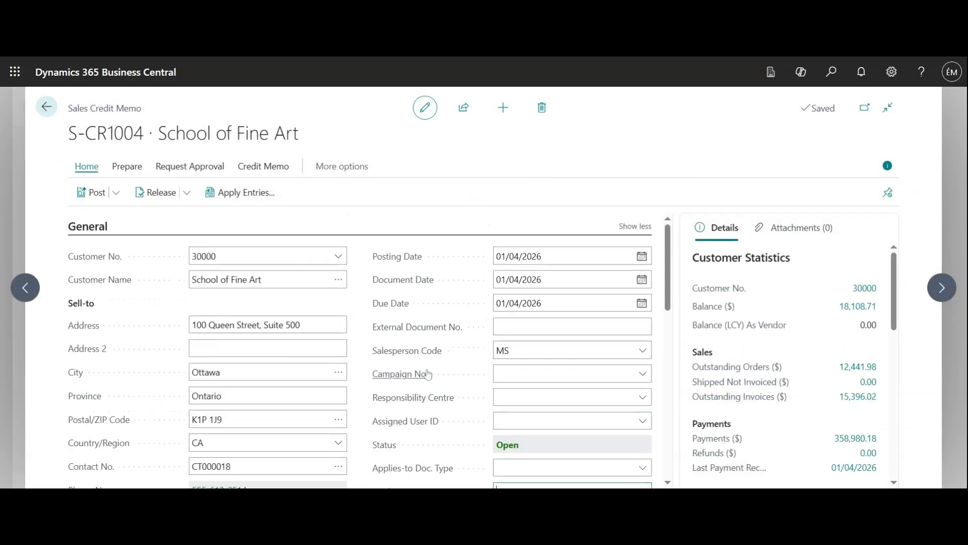
click(93, 198)
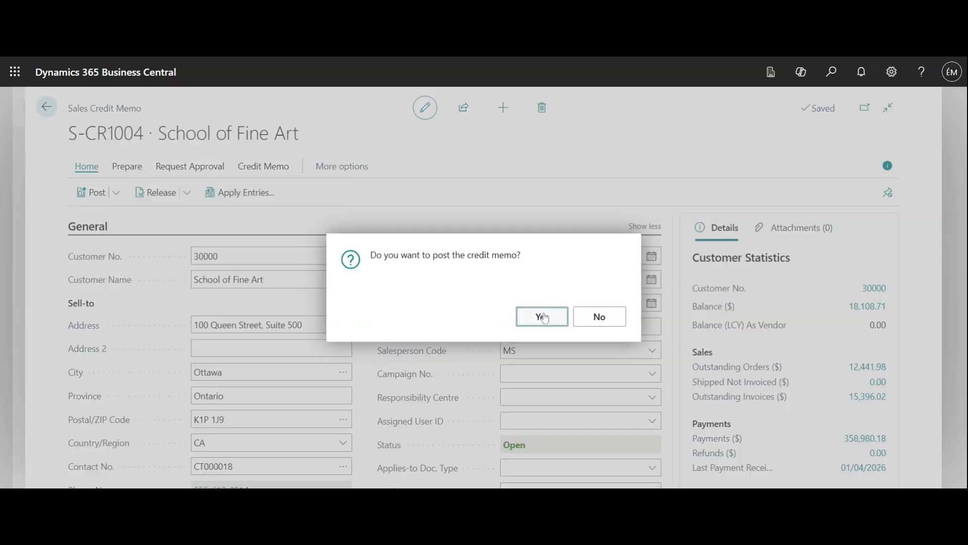
click(543, 317)
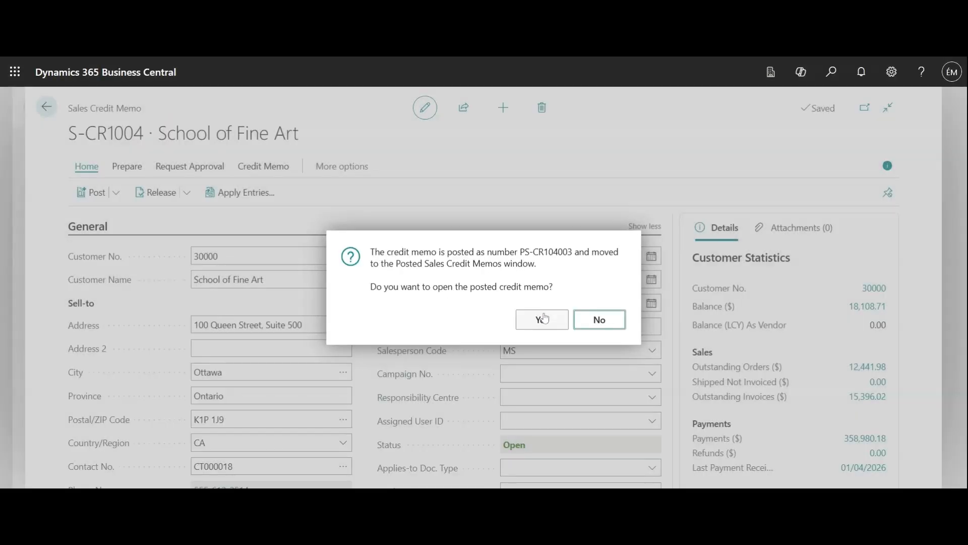
Step: Open the posted School of Fine Art credit memo, review its line and totals, and return to the home page
click(543, 320)
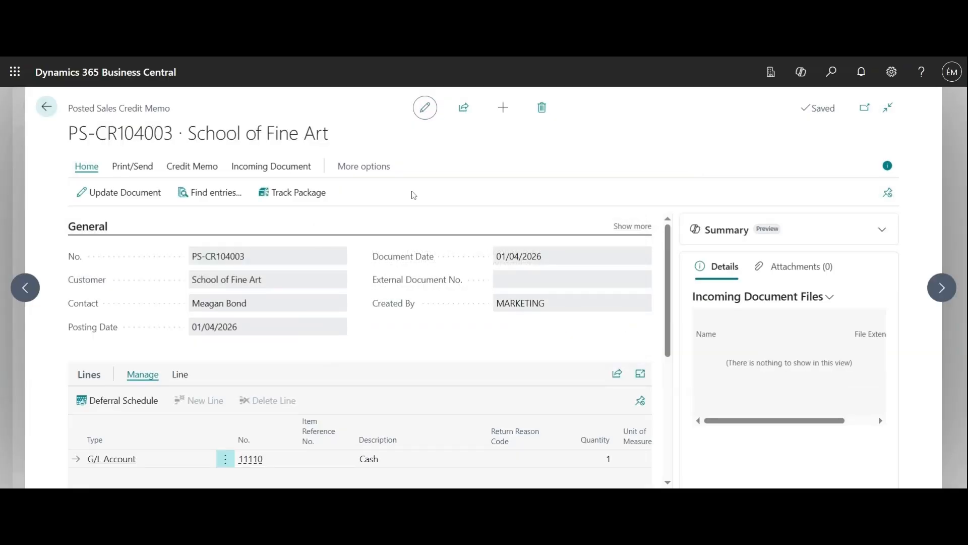
scroll(411, 289, down, 4)
scroll(406, 282, up, 5)
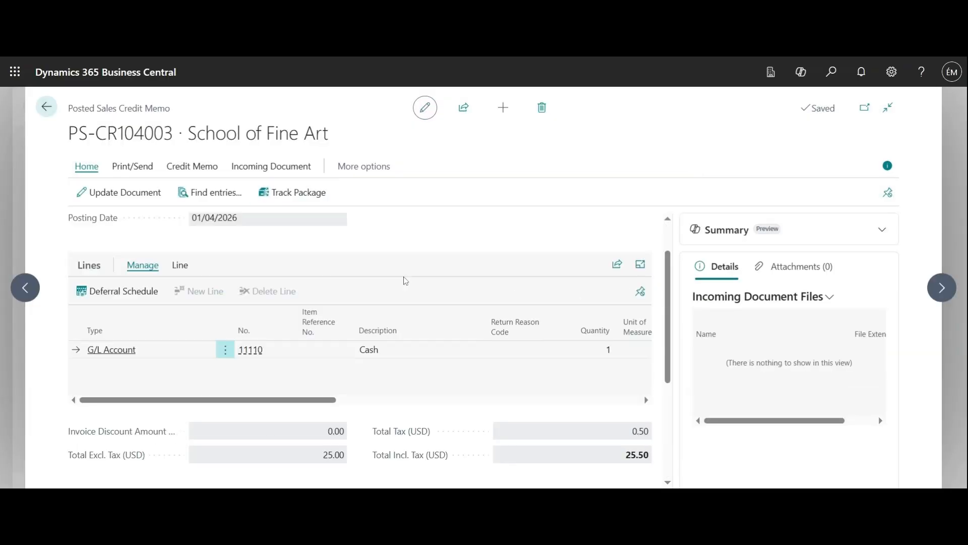
click(50, 111)
click(53, 113)
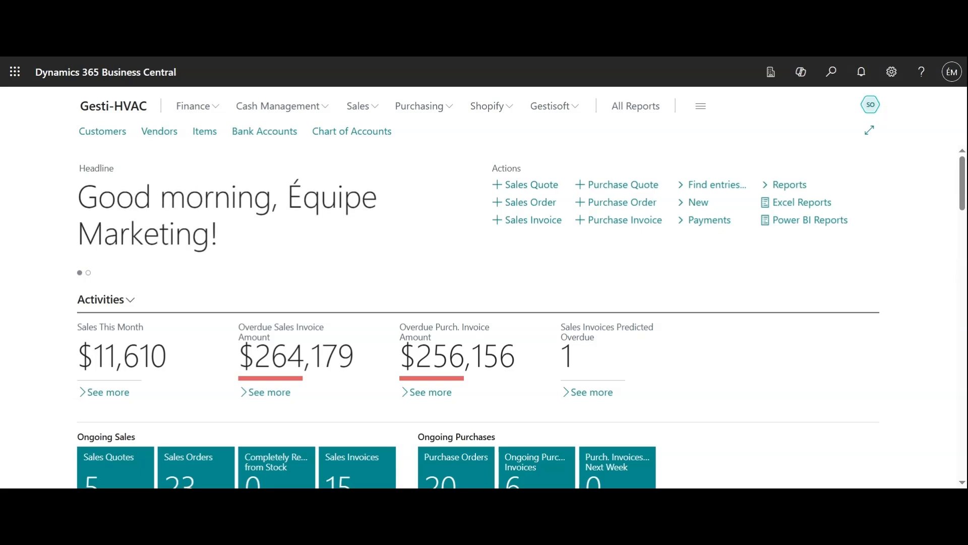
Step: Open the posted sales invoice for Adatum Corporation with the 25,192.80 amount
click(372, 113)
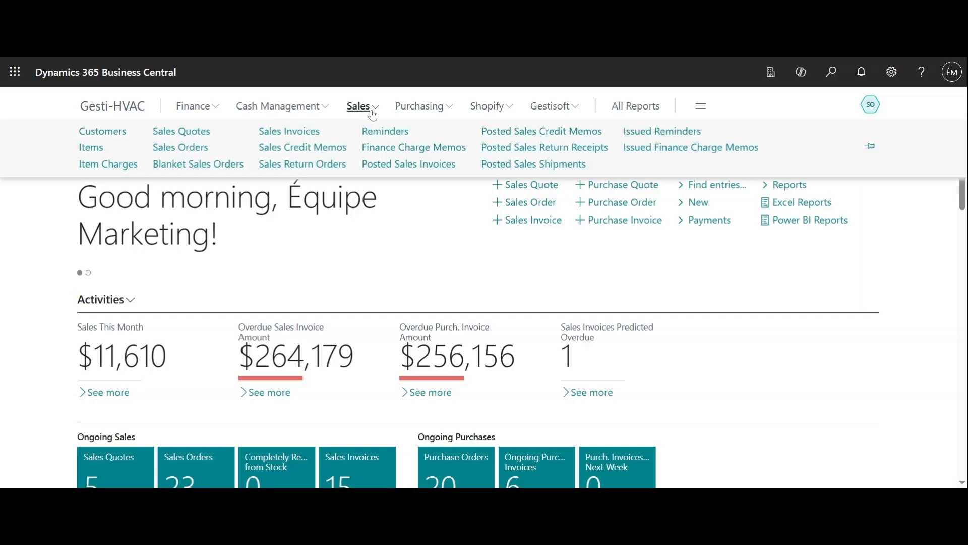
click(402, 170)
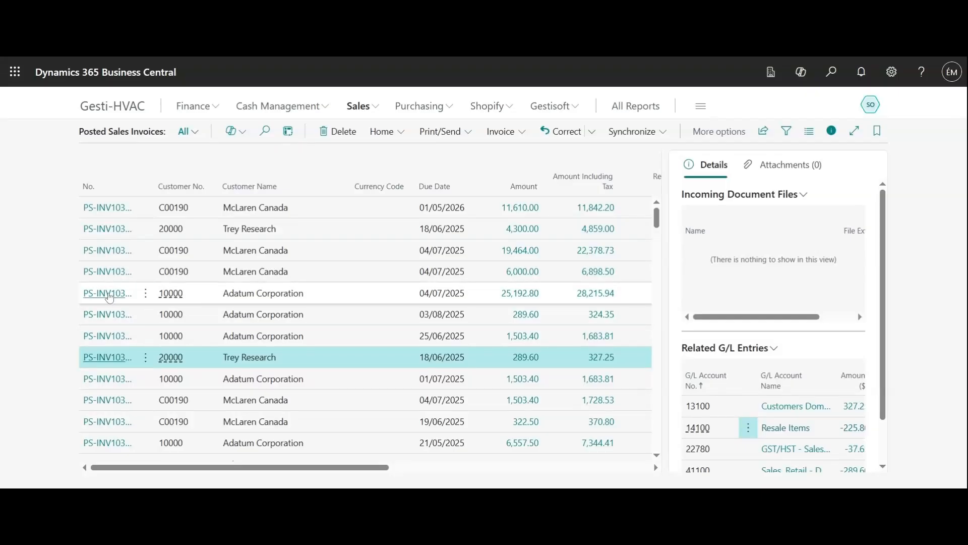
click(210, 293)
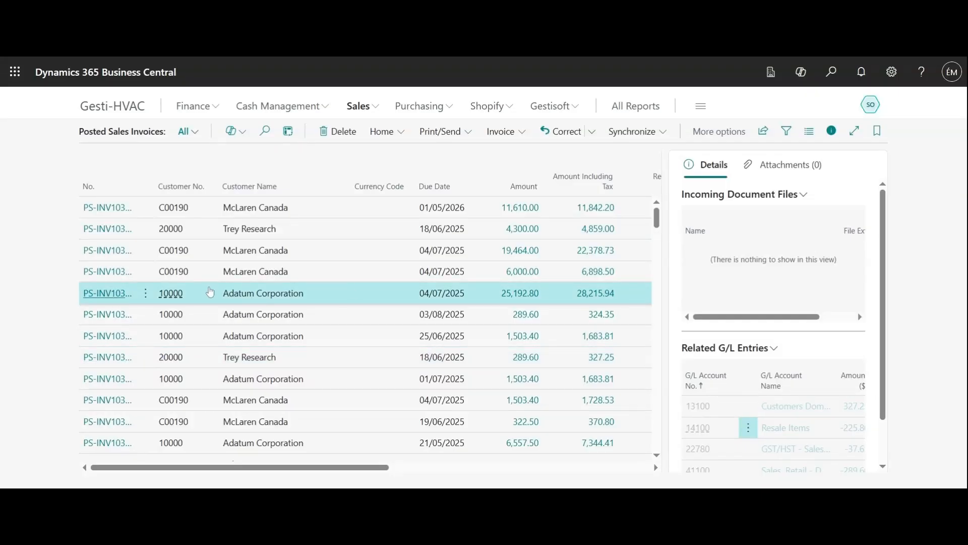
double_click(354, 293)
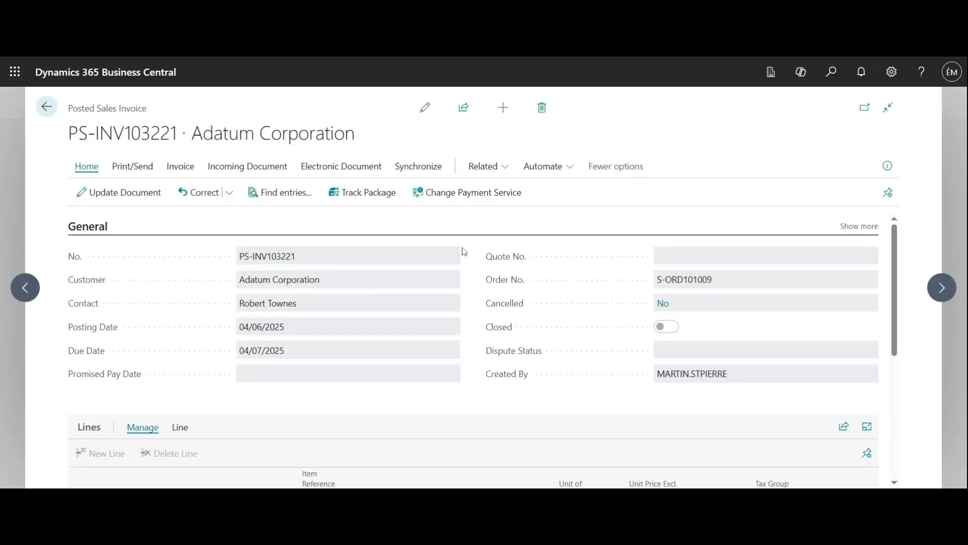
Step: Review the Adatum Corporation invoice's lines and totals, and create a corrective credit memo from the invoice
scroll(464, 251, down, 3)
scroll(474, 268, up, 3)
scroll(485, 289, down, 5)
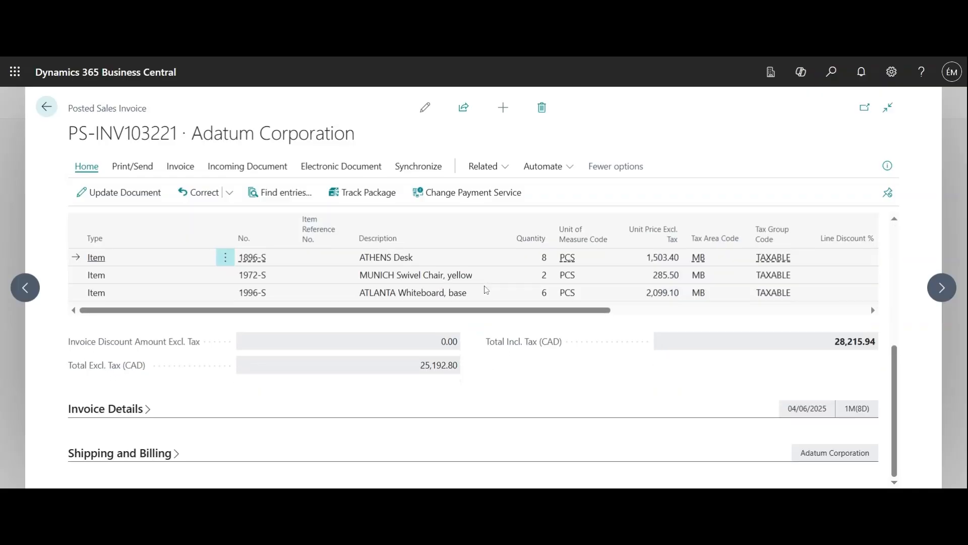
scroll(483, 292, up, 5)
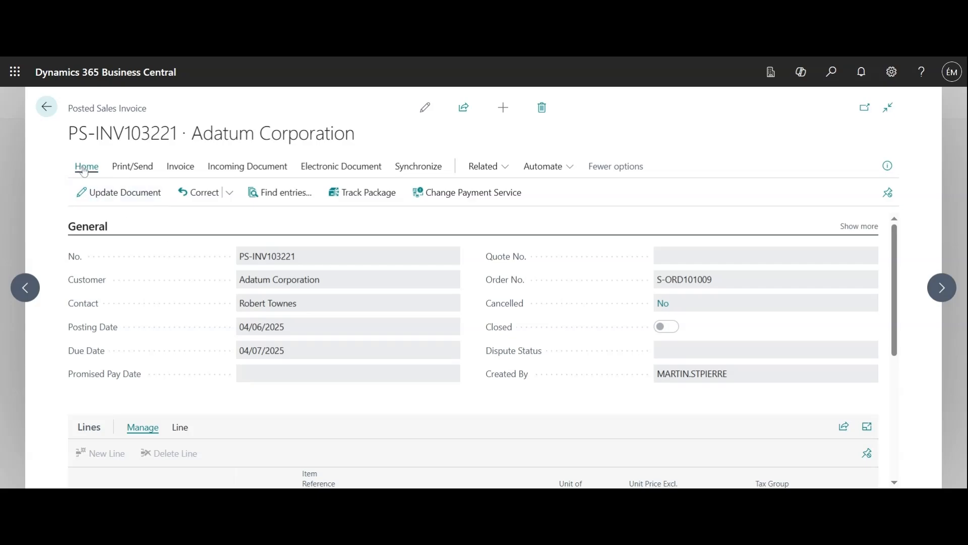
click(231, 194)
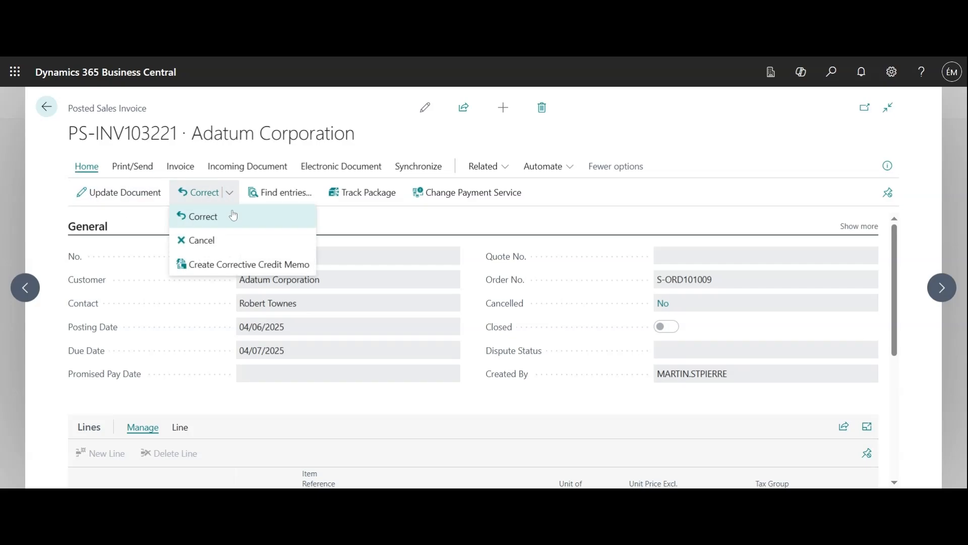
click(238, 265)
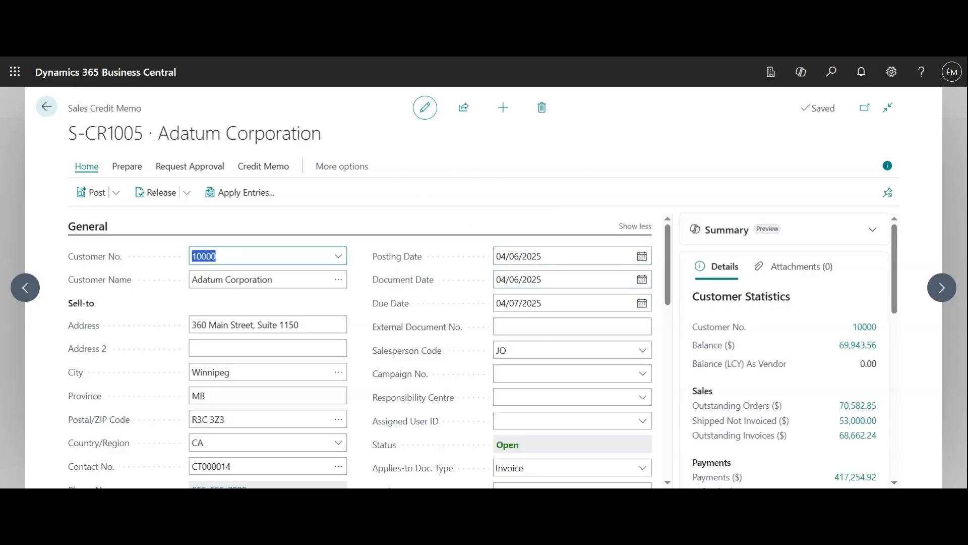
Step: Check the applies-to fields and the copied item lines on the Adatum Corporation corrective credit memo
scroll(469, 282, down, 3)
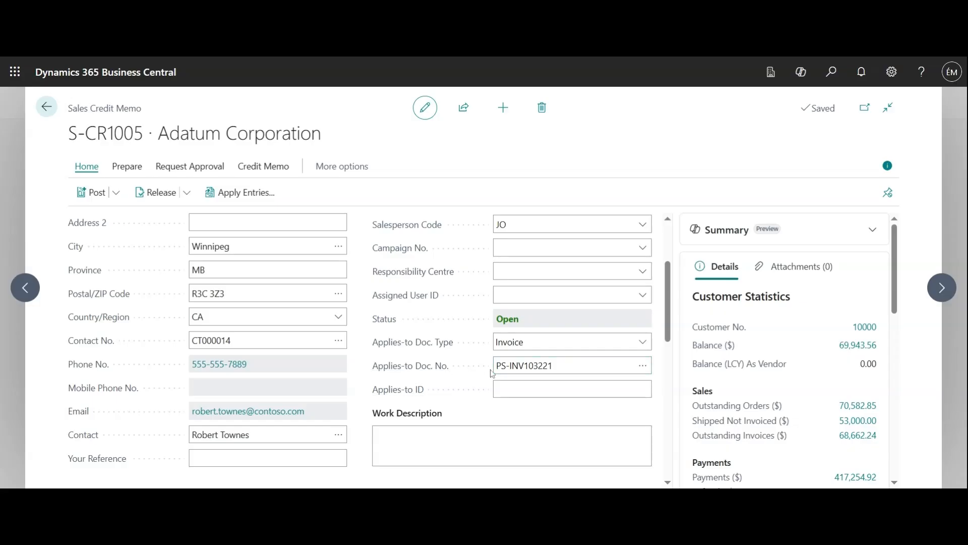
scroll(492, 374, down, 5)
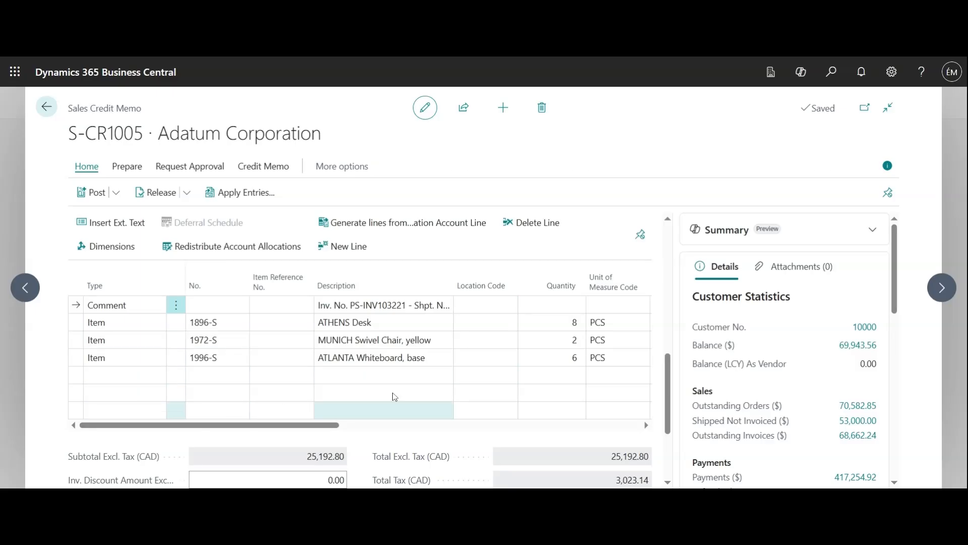
click(401, 379)
scroll(401, 388, up, 5)
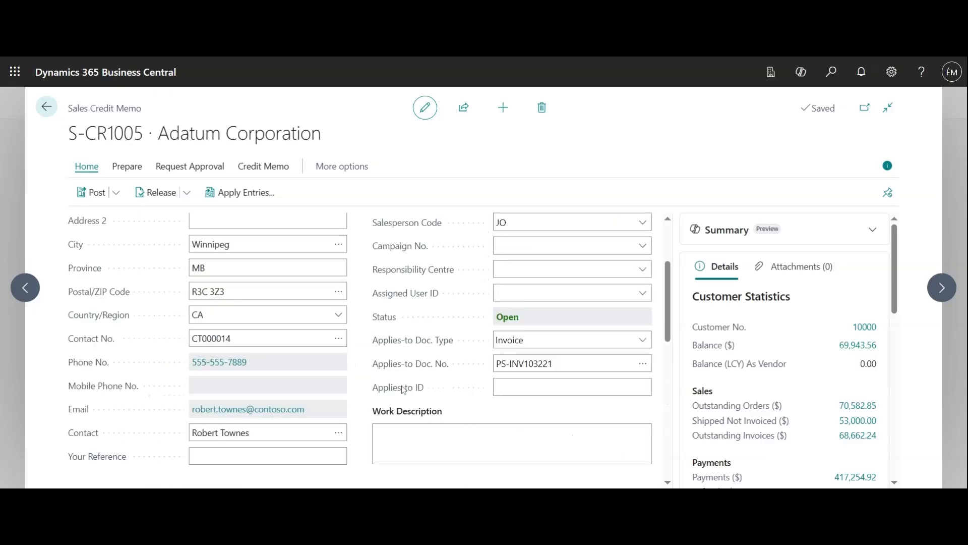
mouse_move(393, 399)
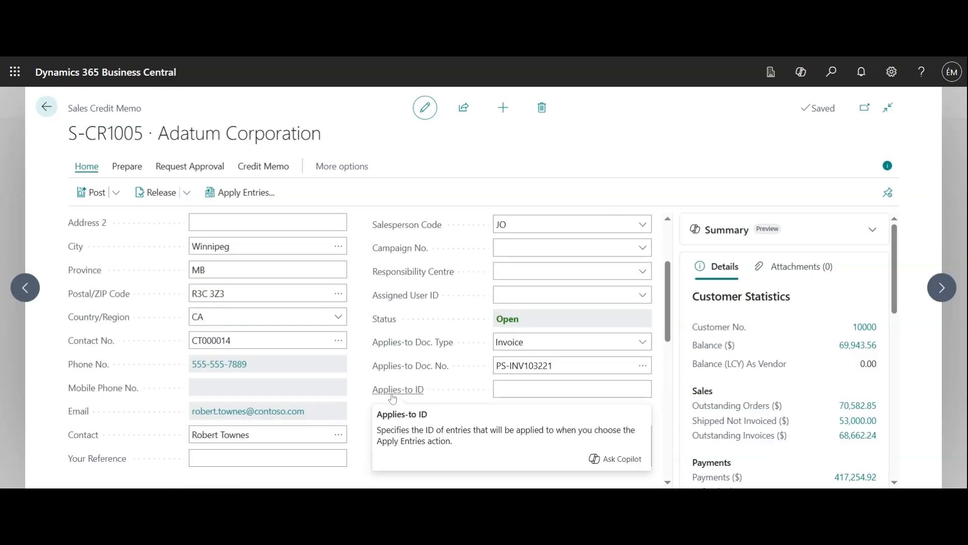